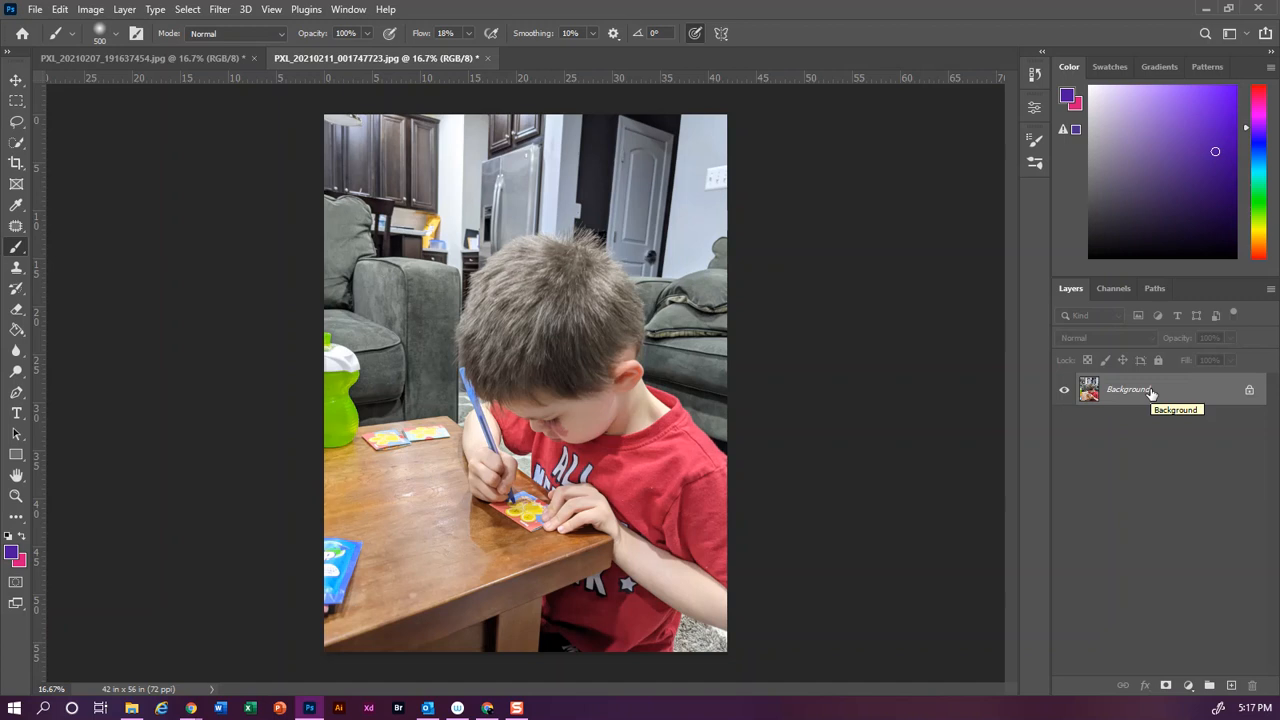
- Duplicate the Background layer and toggle the copy's visibility off and on to compare it with the original
key("ctrl+j")
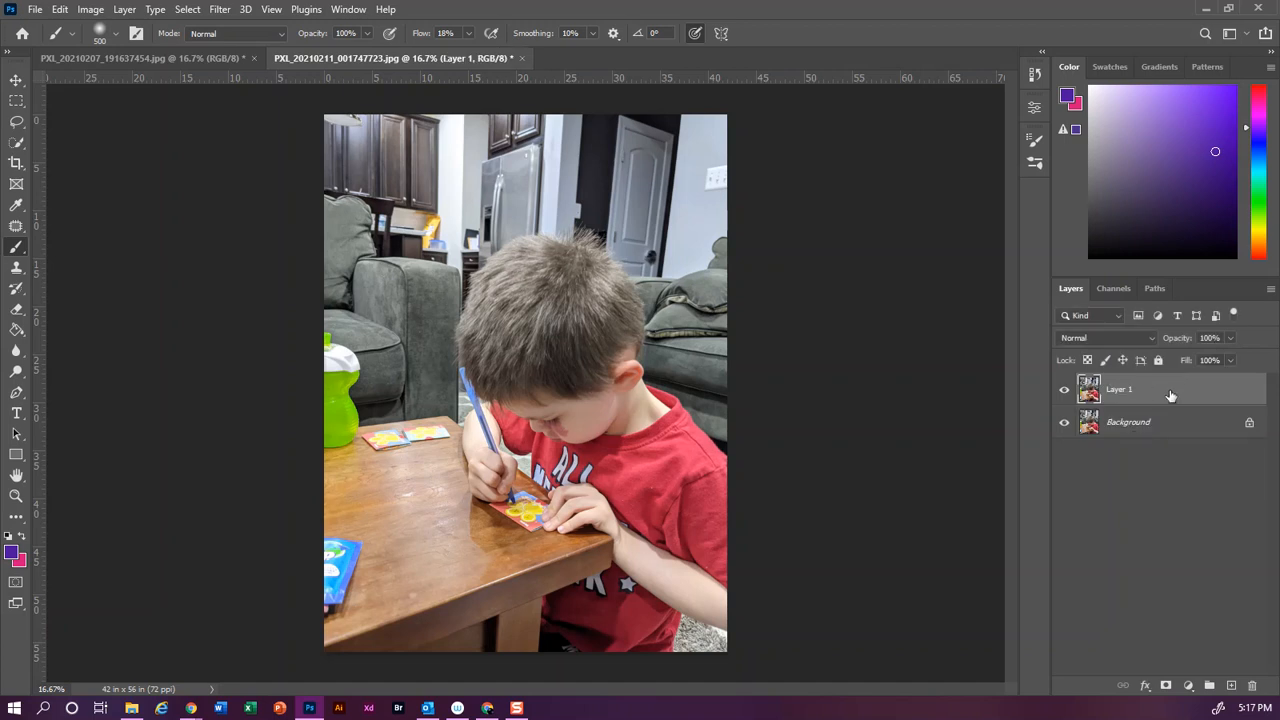
left_click(1064, 391)
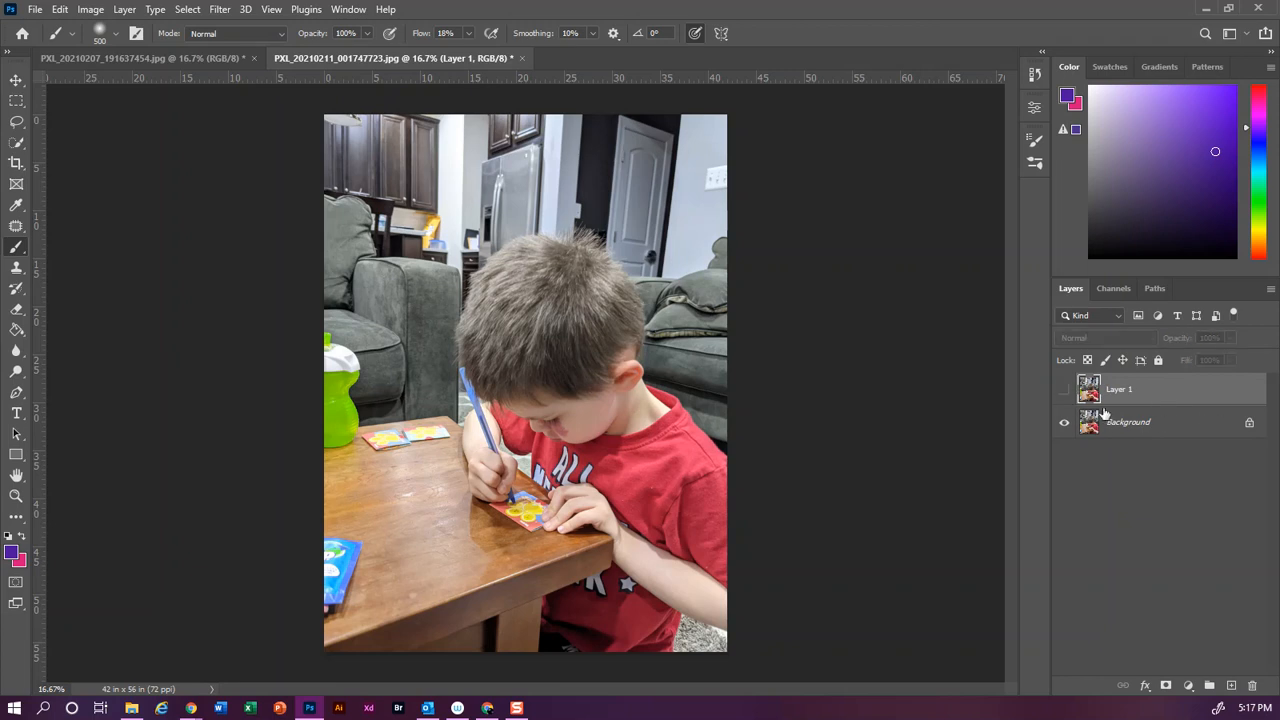
left_click(1064, 391)
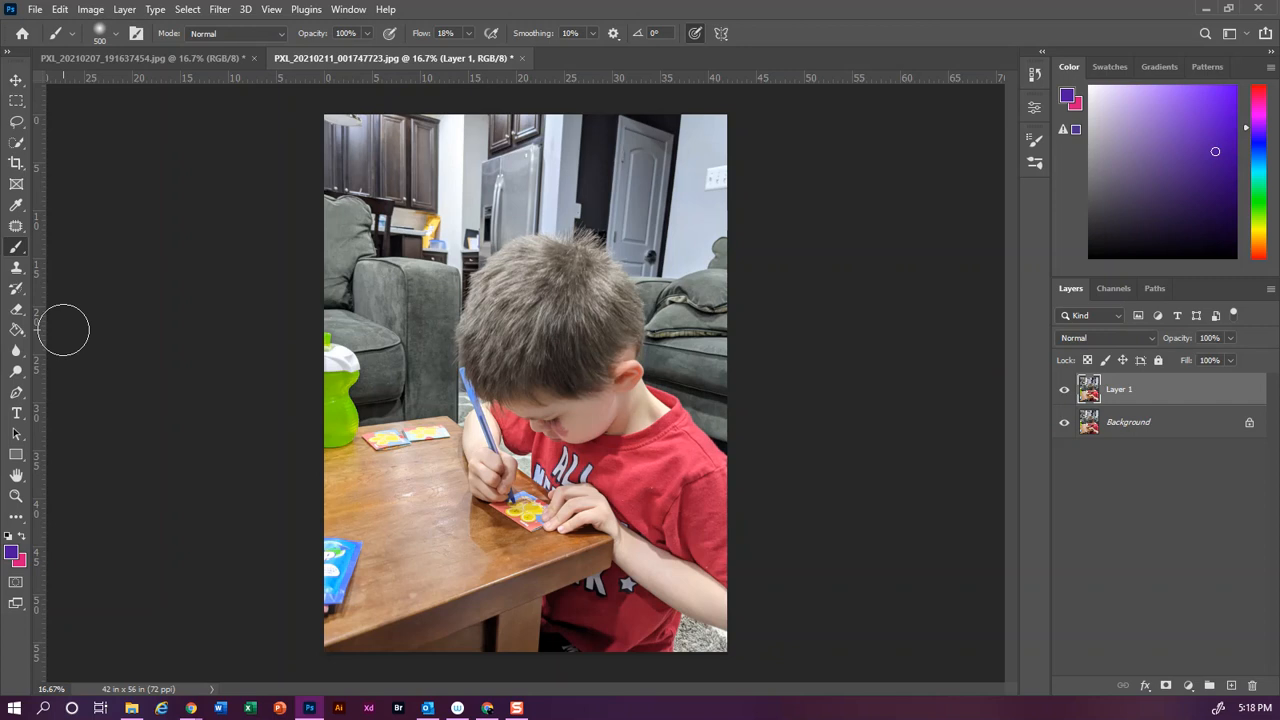
- Select the kitchen area behind the boy and the couches with the Quick Selection tool at brush size 300
left_click(15, 147)
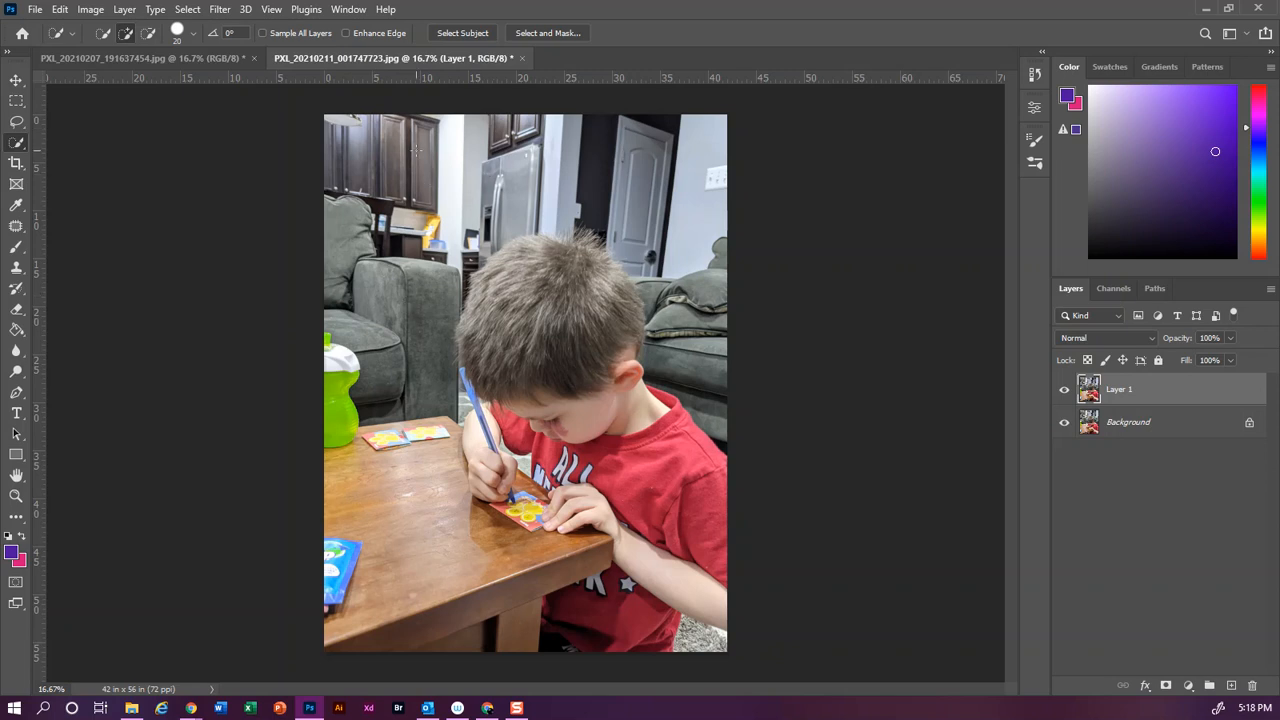
key("bracketright")
key("bracketright")
key("bracketright")
key("bracketright")
key("bracketright")
key("bracketright")
key("bracketright")
key("bracketright")
key("bracketright")
key("bracketright")
key("bracketright")
key("bracketright")
key("bracketright")
mouse_move(451, 160)
left_mouse_down()
mouse_move(451, 149)
mouse_move(366, 140)
mouse_move(345, 160)
mouse_move(395, 195)
mouse_move(395, 248)
mouse_move(466, 220)
mouse_move(469, 242)
mouse_move(500, 178)
mouse_move(552, 180)
mouse_move(505, 133)
mouse_move(726, 126)
mouse_move(663, 200)
left_mouse_up()
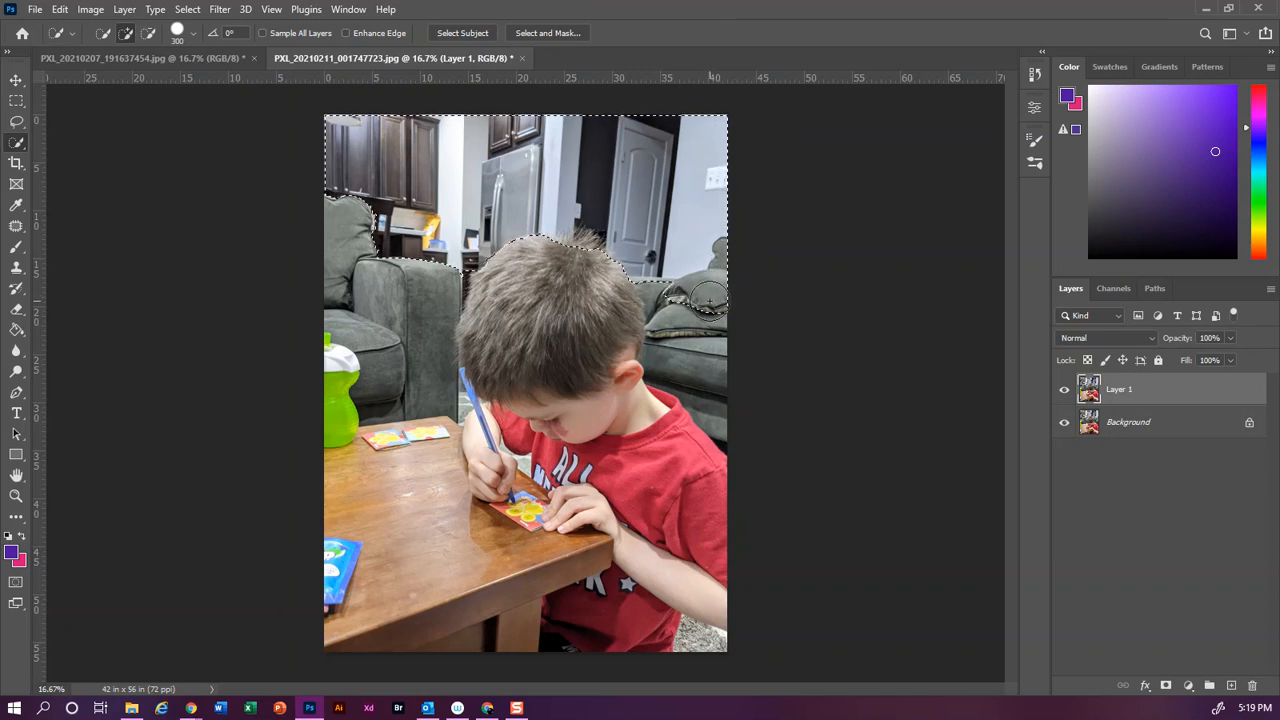
- Refine the kitchen selection by excluding the couch behind the boy's ear and including the narrow gap between his hair and the armrest
key("alt")
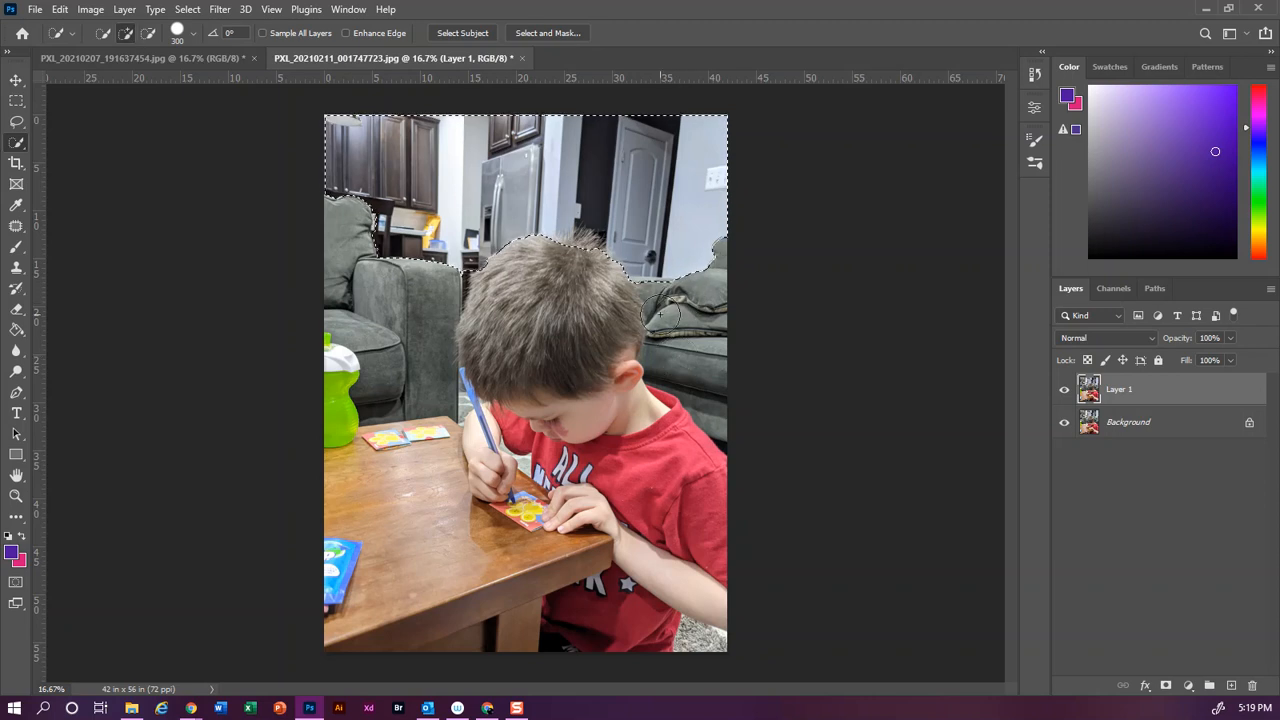
key("alt")
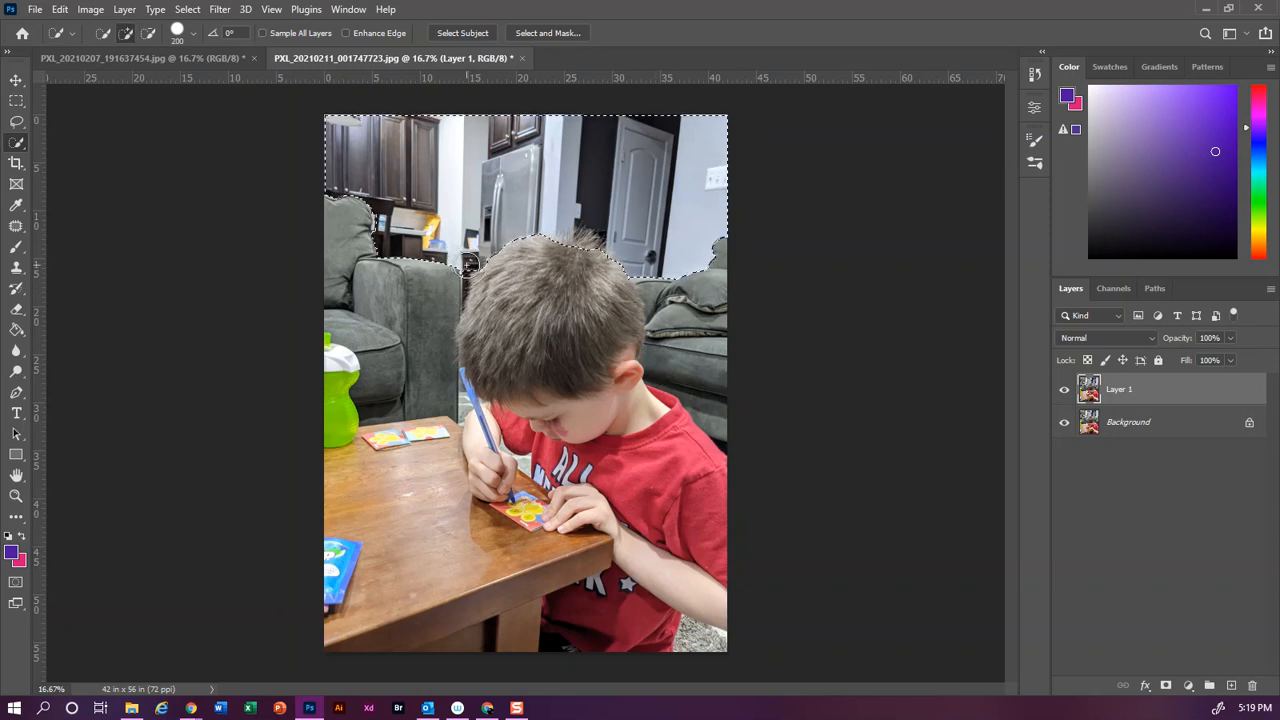
key("bracketleft")
key("bracketleft")
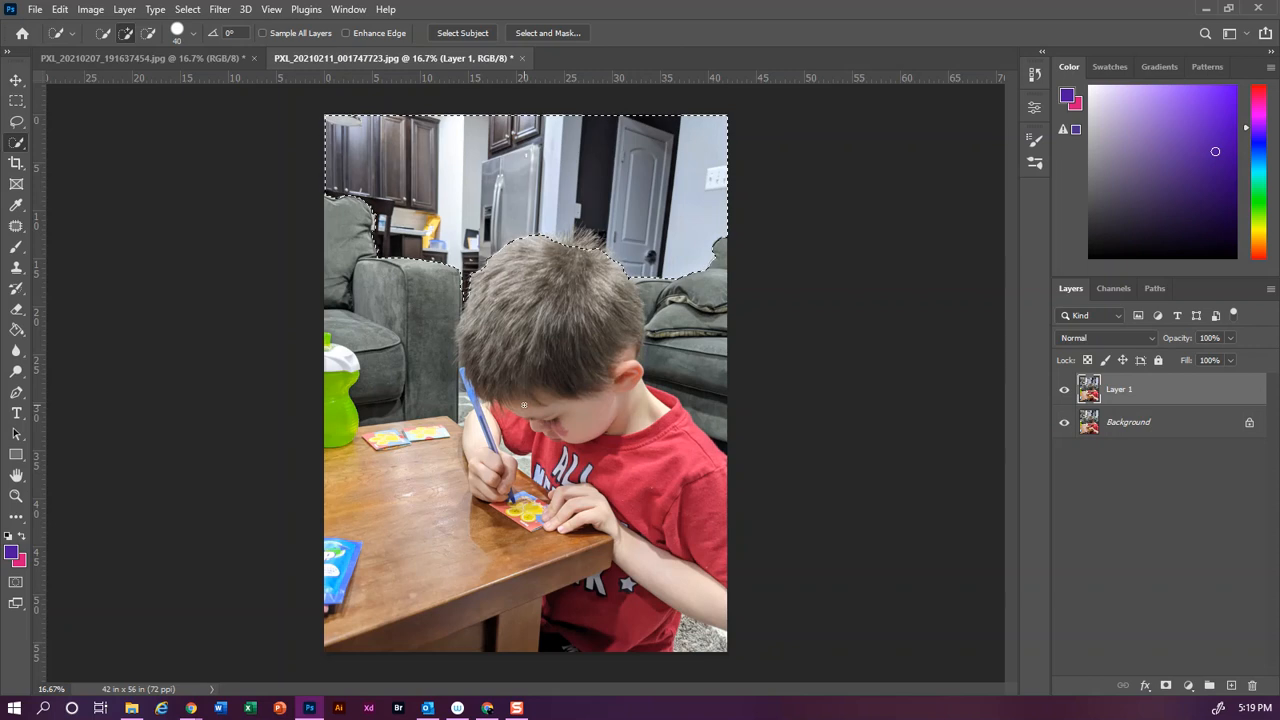
scroll(523, 404, "up", 2)
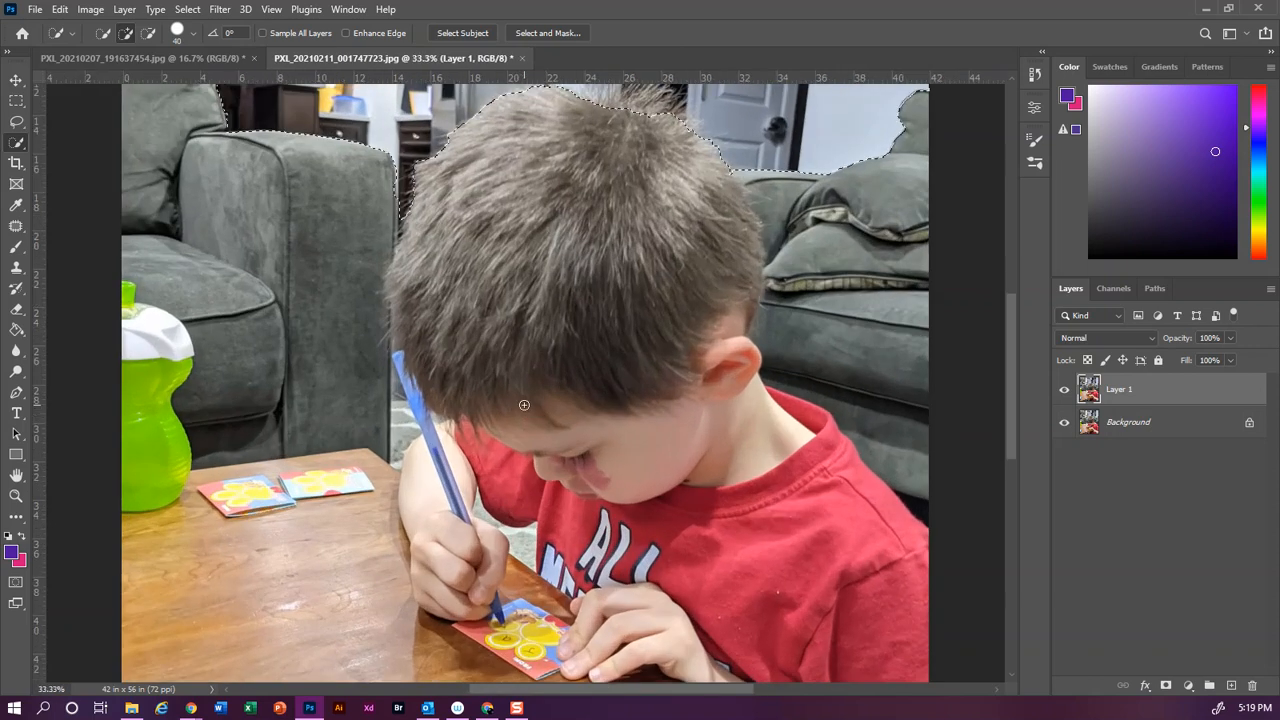
scroll(401, 263, "up", 2)
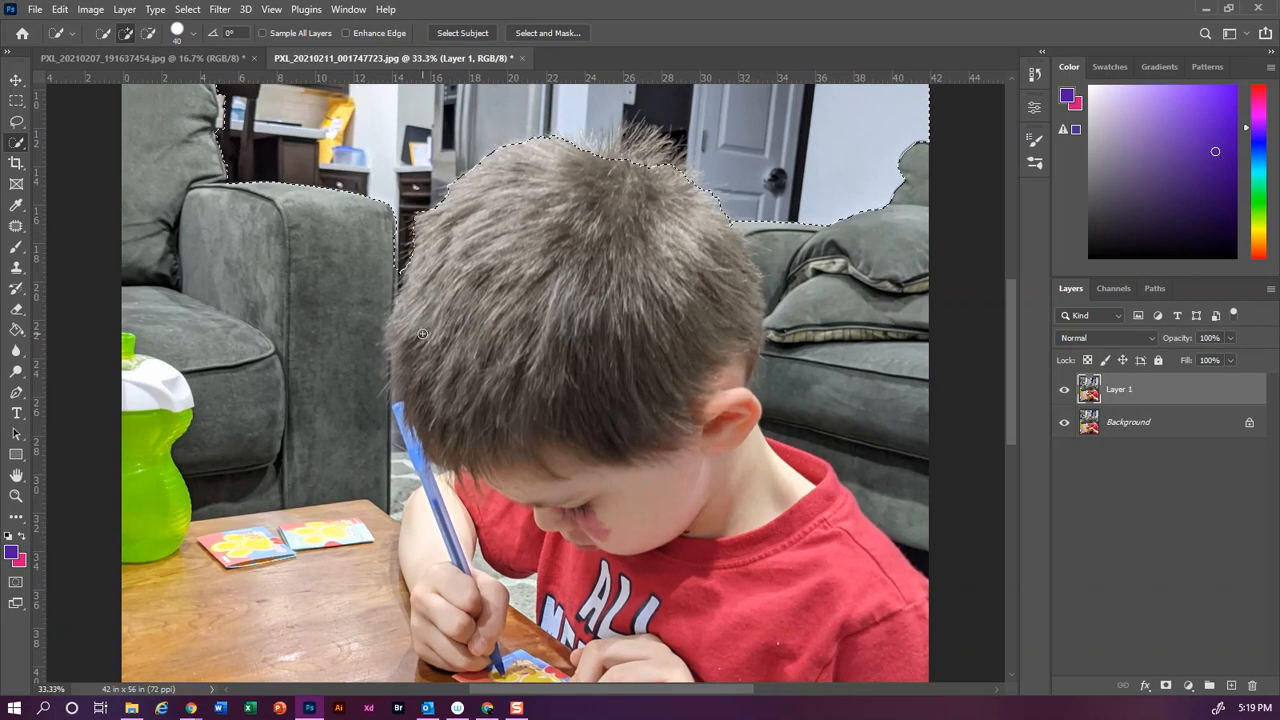
key("ctrl+minus")
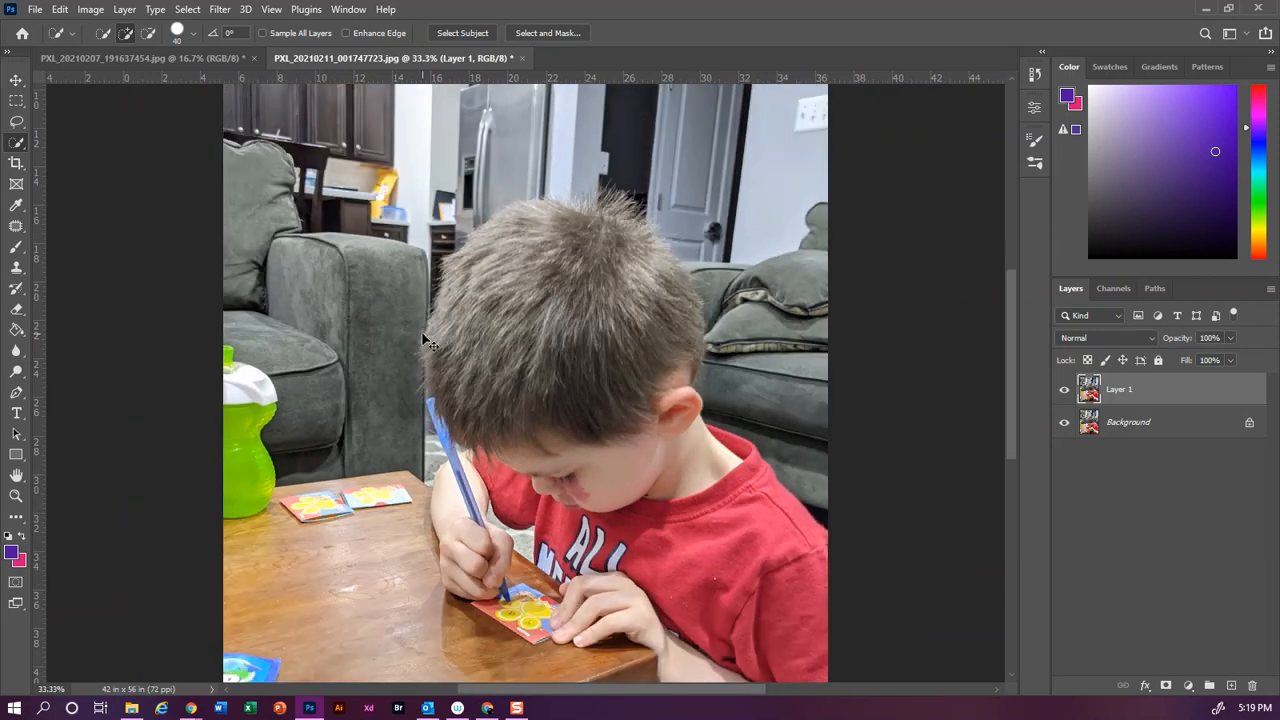
key("ctrl+minus")
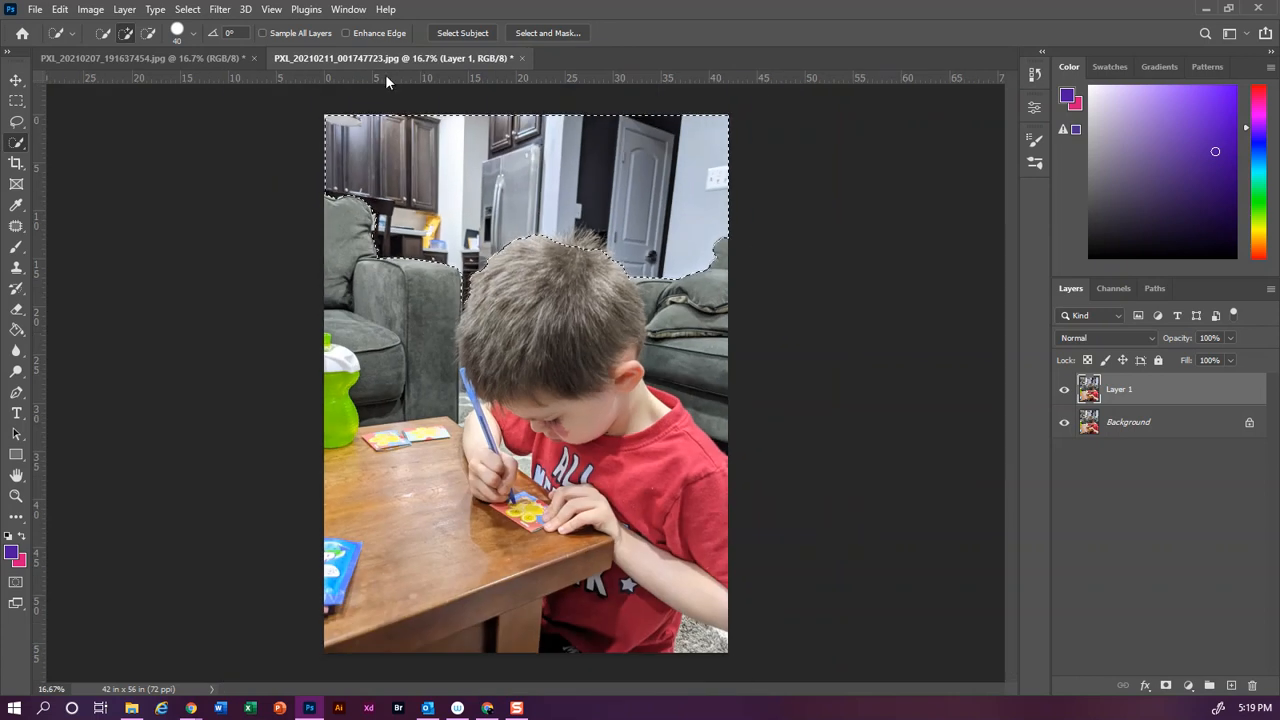
- Open Gaussian Blur for the selected kitchen area, compare with the preview off and on, and zoom the preview out to 6%
left_click(219, 9)
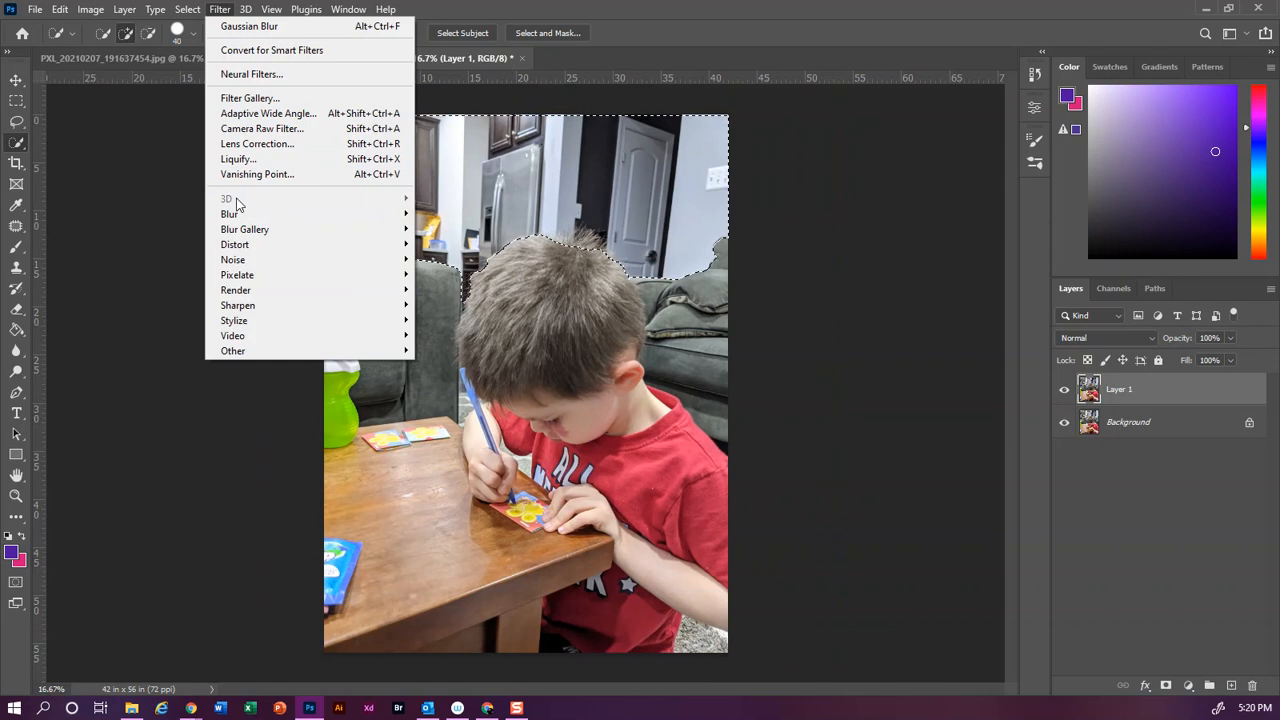
mouse_move(245, 214)
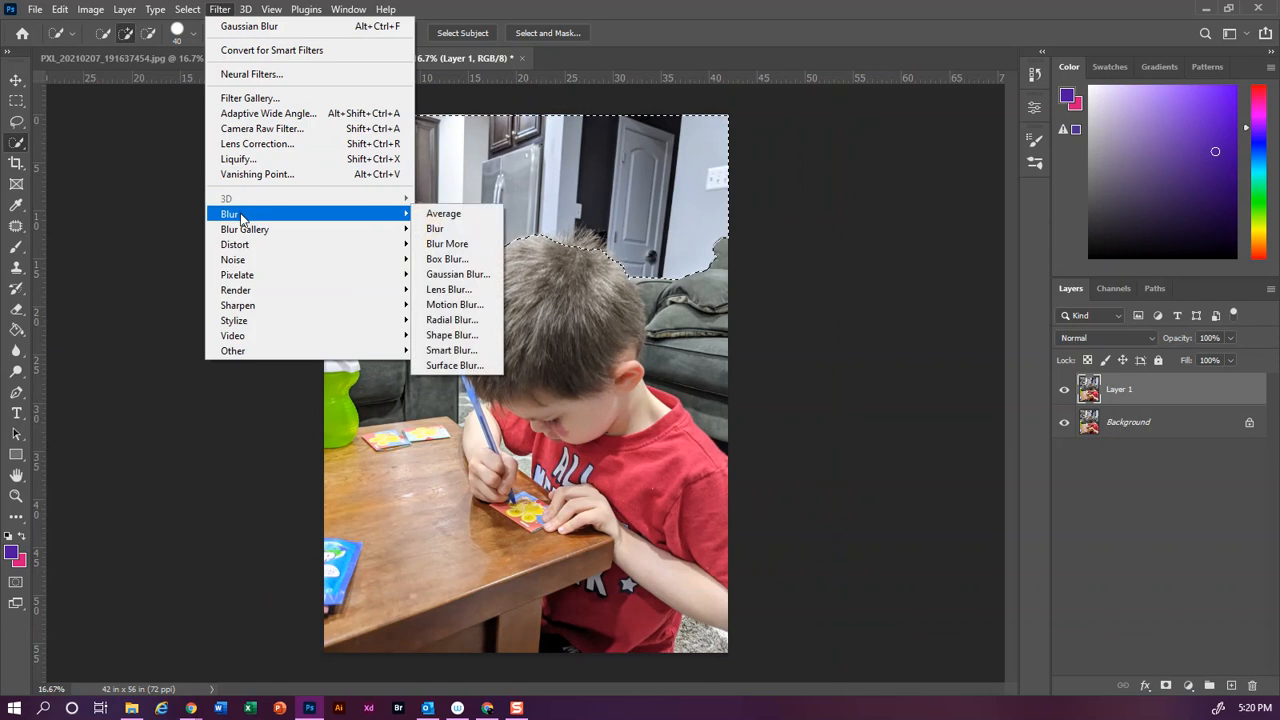
left_click(496, 278)
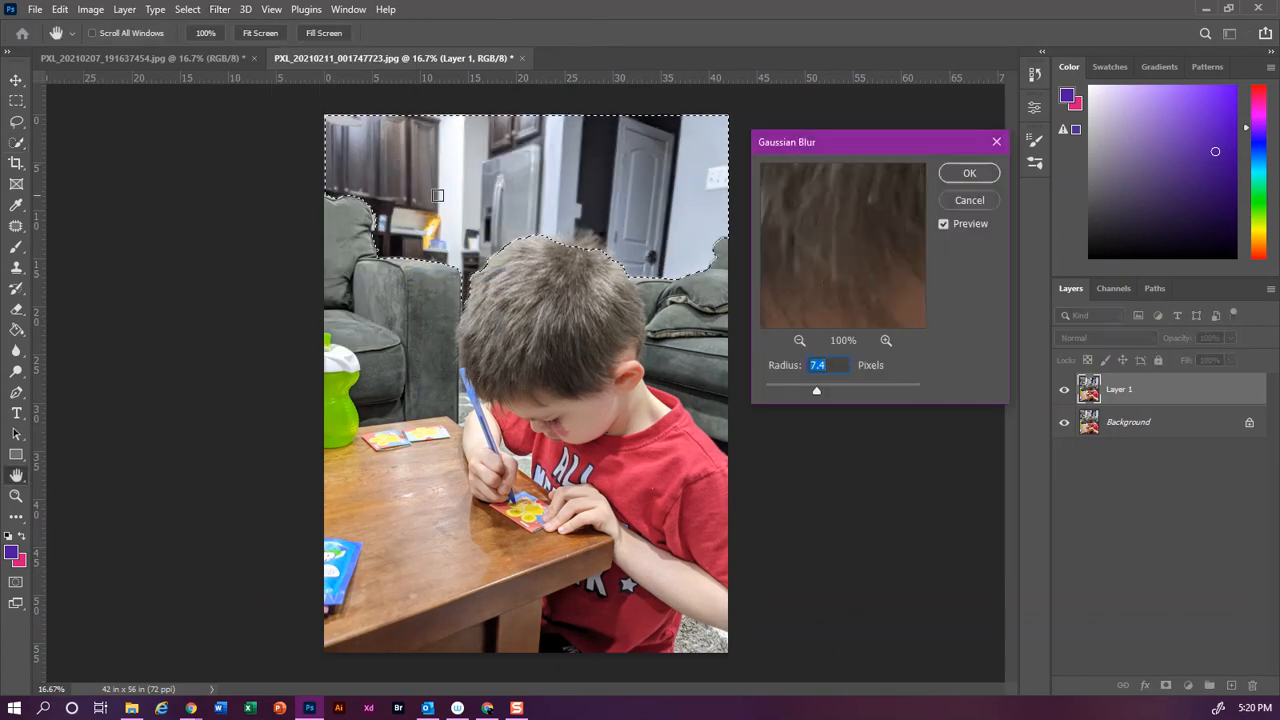
left_click(943, 224)
left_click(943, 224)
left_click(801, 340)
left_click(801, 340)
left_click(801, 340)
left_click(801, 340)
left_click(800, 340)
left_click(800, 340)
left_click(800, 340)
left_click(800, 340)
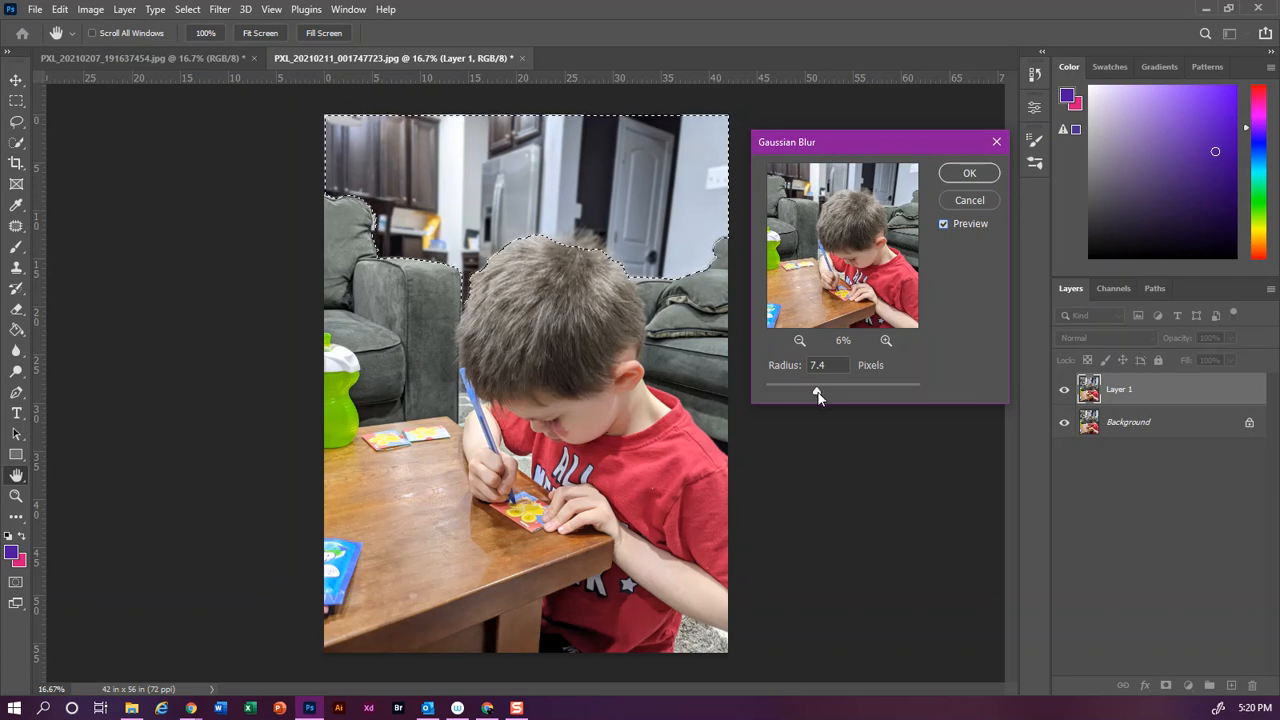
- Blur the selected kitchen area with a Gaussian Blur radius of 18.0 pixels and deselect it
left_click_drag(817, 395, 885, 397)
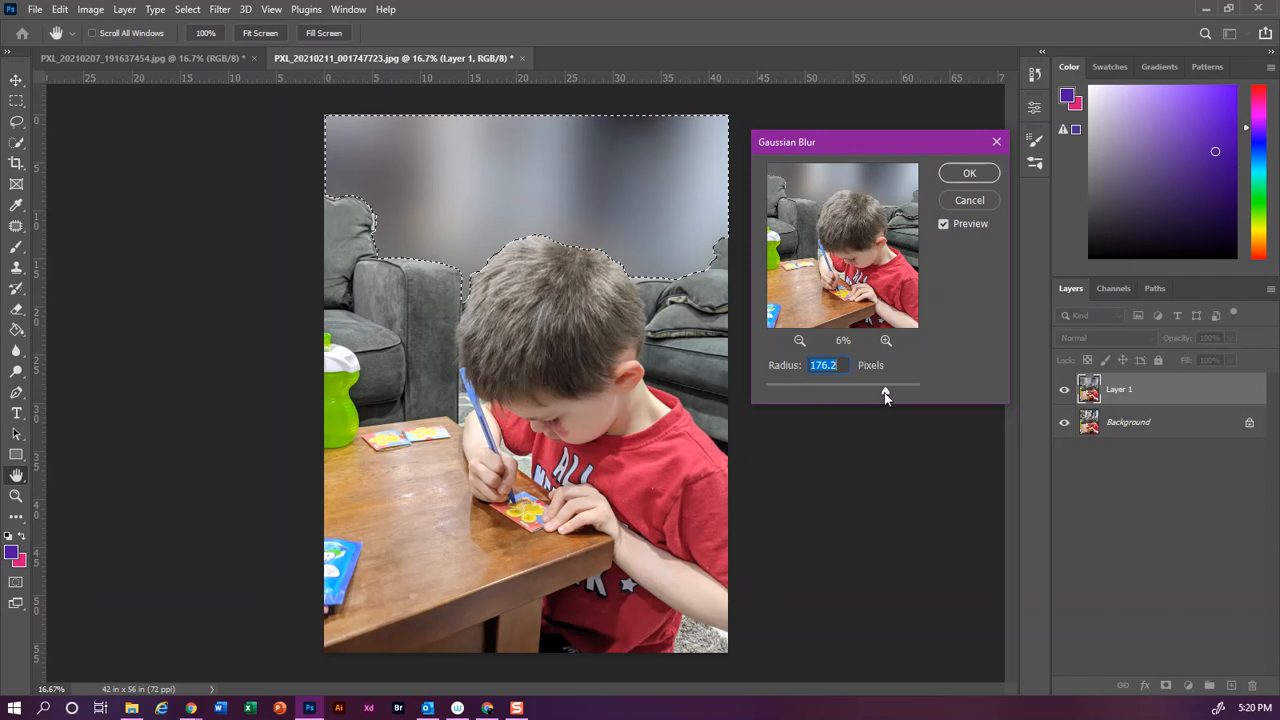
left_click_drag(884, 392, 835, 397)
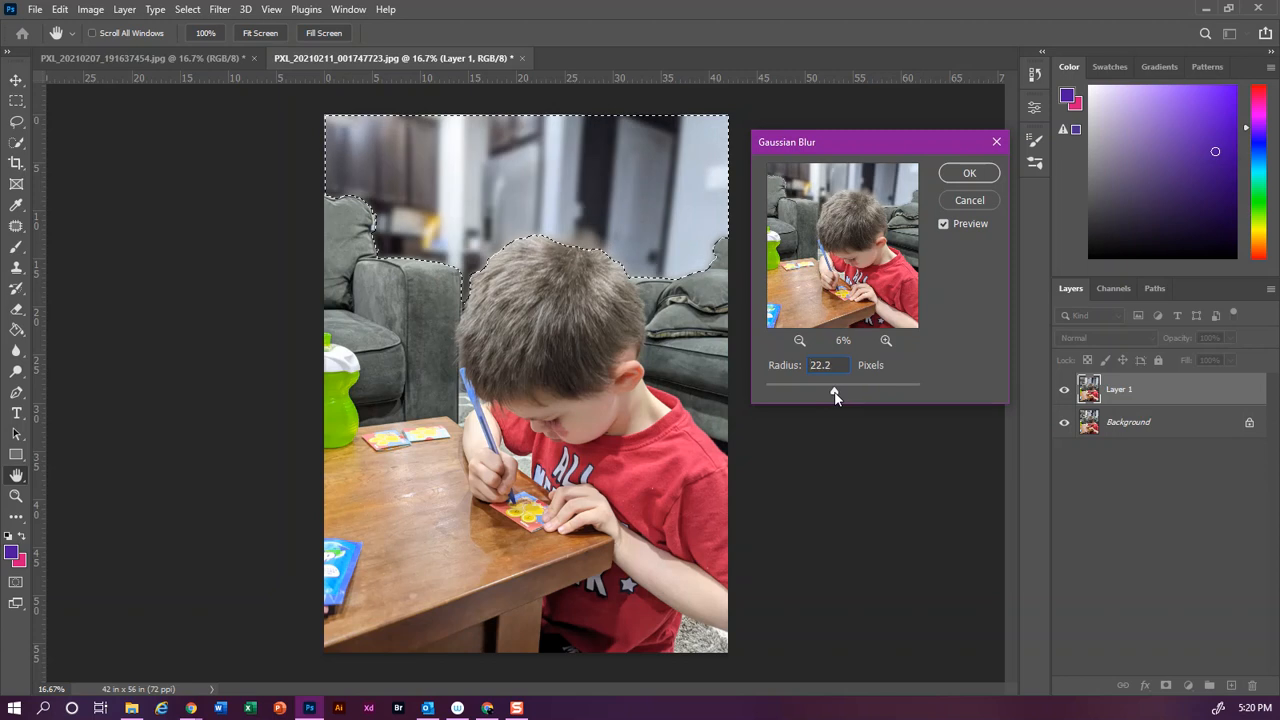
left_click_drag(835, 397, 831, 397)
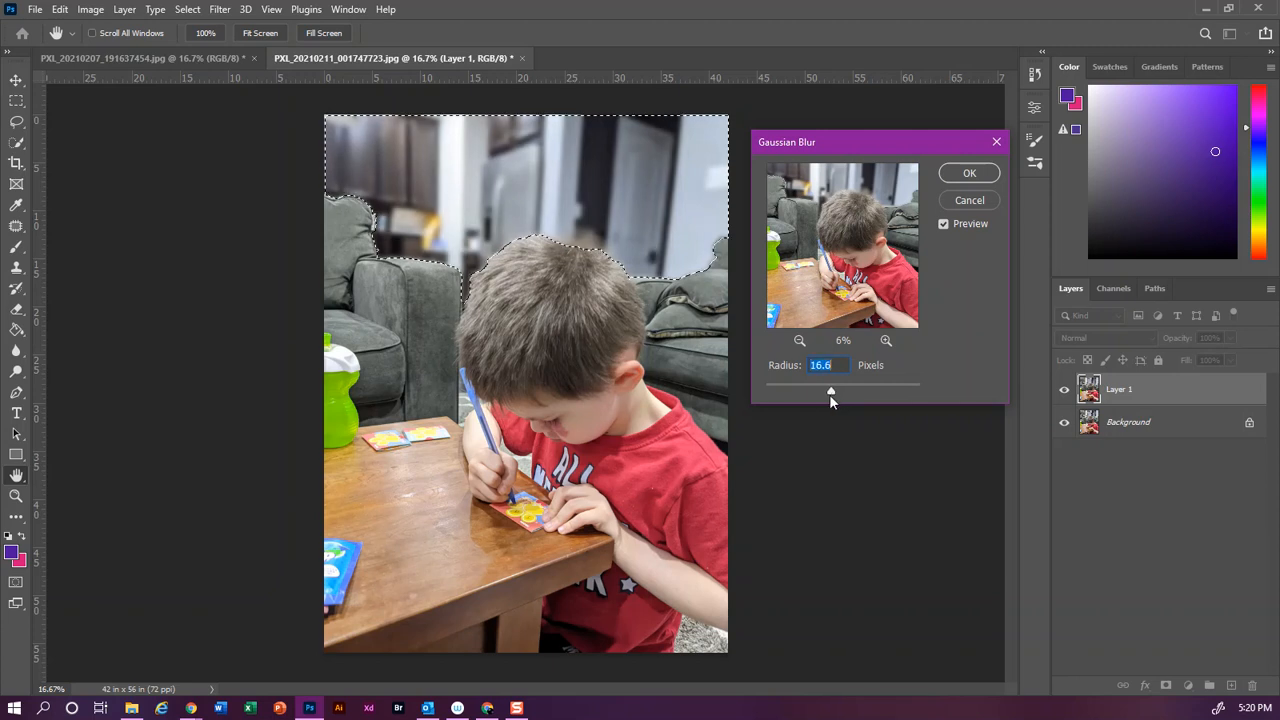
left_click_drag(832, 395, 833, 395)
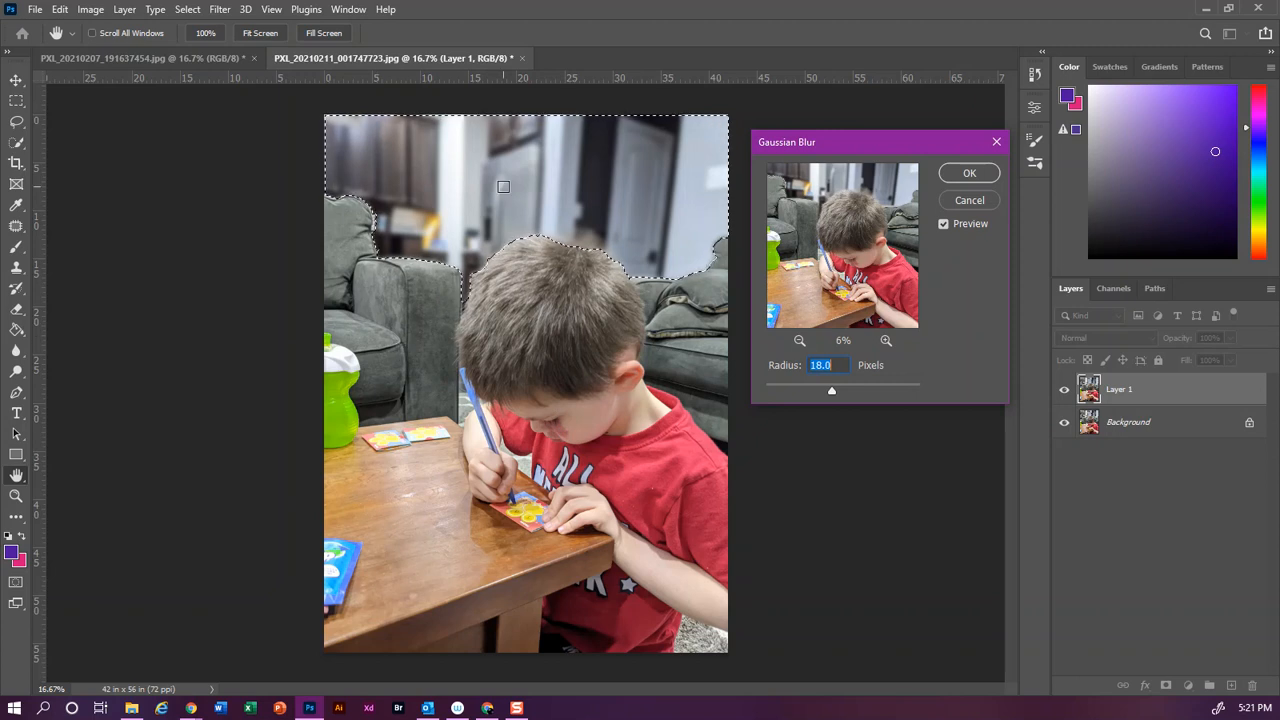
left_click(990, 172)
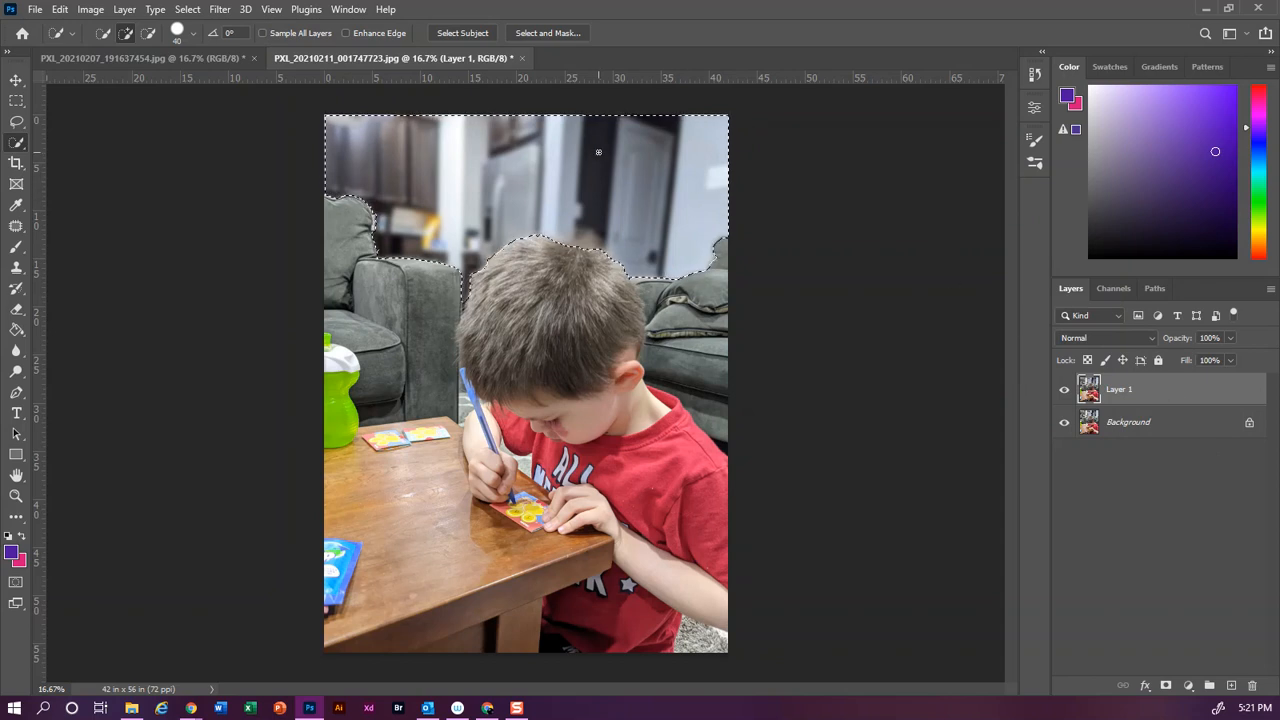
key("ctrl+d")
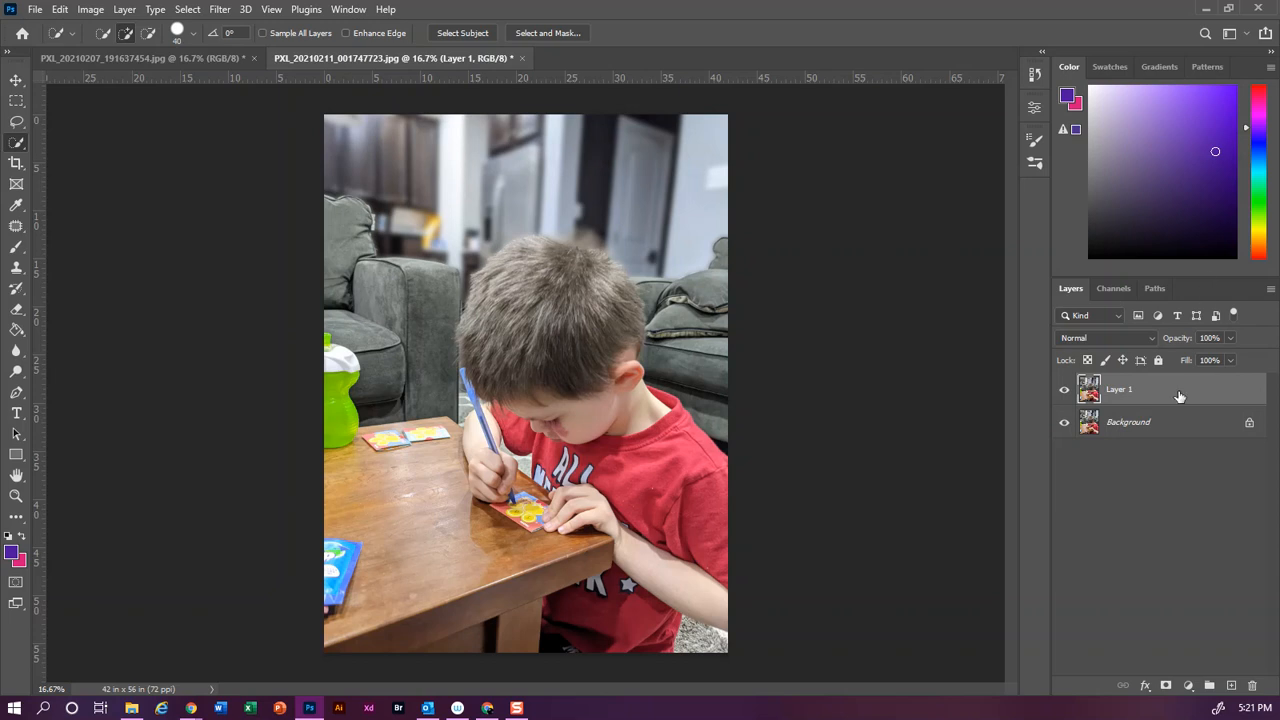
- Duplicate Layer 1 and select both couches on the copy with the Quick Selection tool at brush size 200
key("ctrl+j")
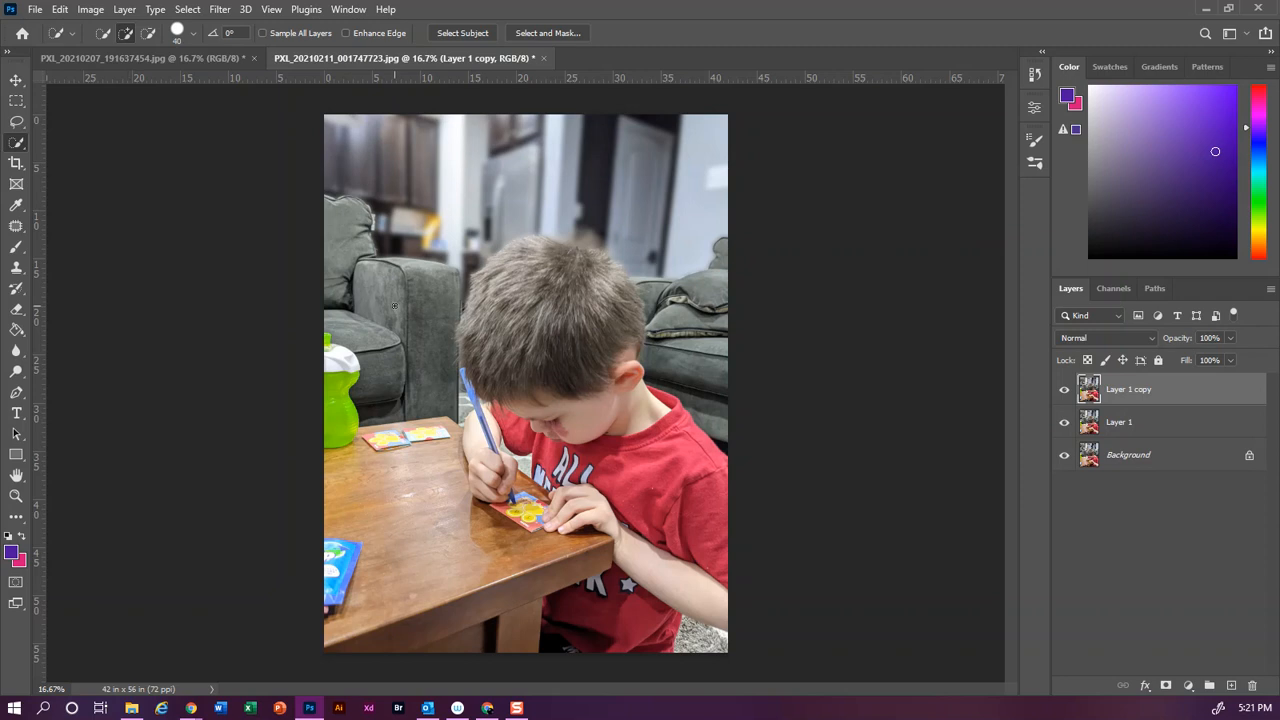
key("bracketright")
key("bracketright")
key("bracketright")
key("bracketright")
key("bracketright")
key("bracketright")
key("bracketright")
key("bracketright")
key("bracketright")
key("bracketright")
mouse_move(393, 305)
left_mouse_down()
mouse_move(350, 226)
mouse_move(377, 296)
mouse_move(415, 275)
mouse_move(440, 311)
mouse_move(436, 340)
mouse_move(392, 365)
left_mouse_up()
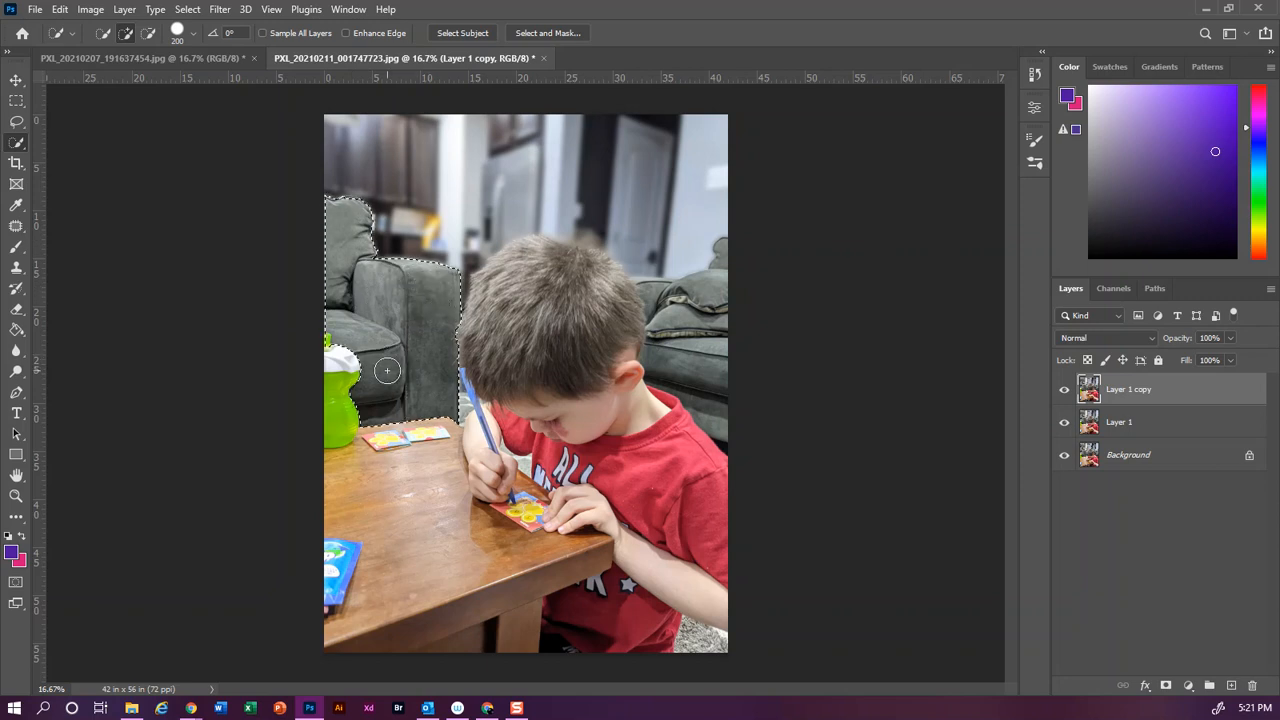
mouse_move(662, 326)
left_mouse_down()
mouse_move(662, 346)
mouse_move(660, 299)
mouse_move(728, 270)
left_mouse_up()
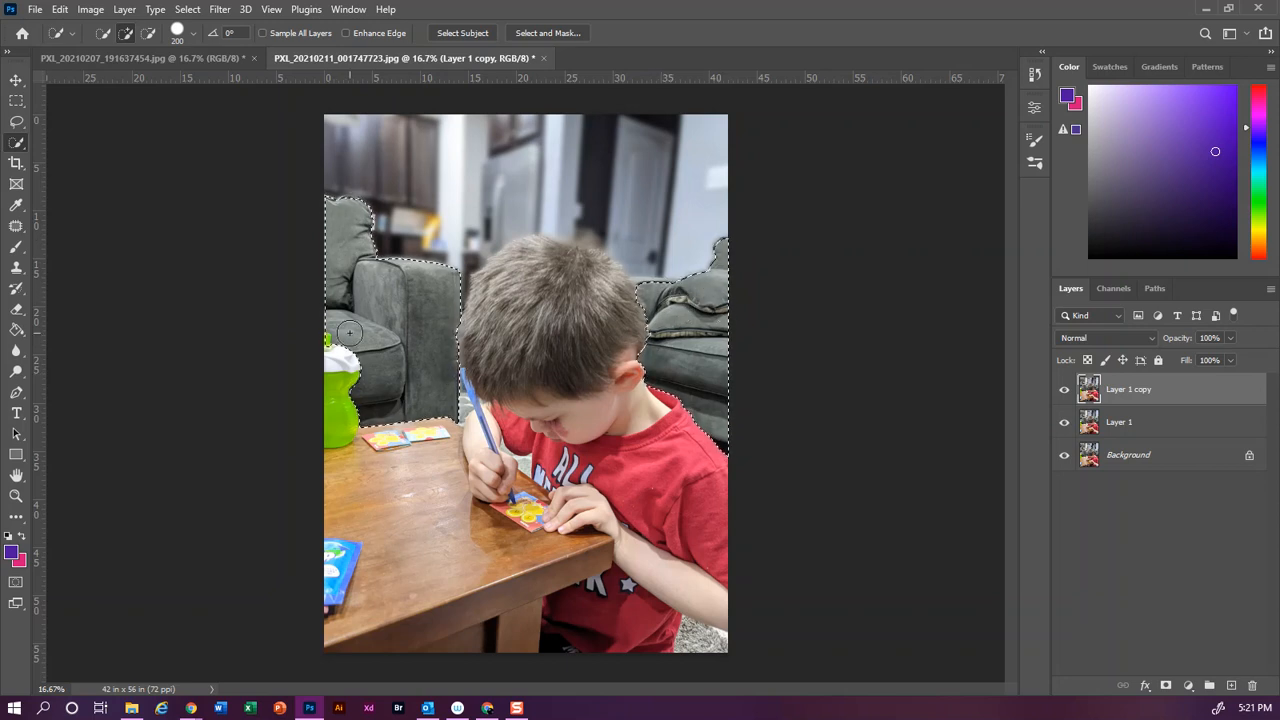
key("alt")
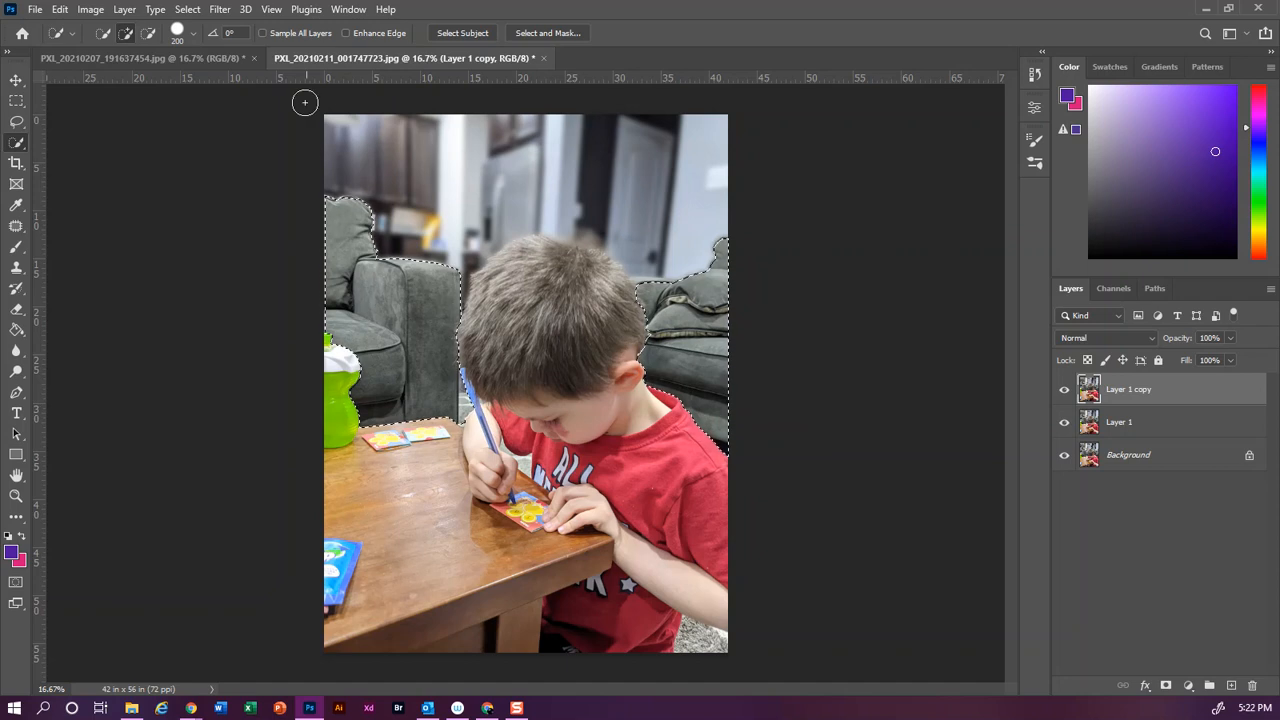
- Apply a Gaussian Blur with a radius of 6.4 pixels to the selected couches and deselect them
left_click(217, 9)
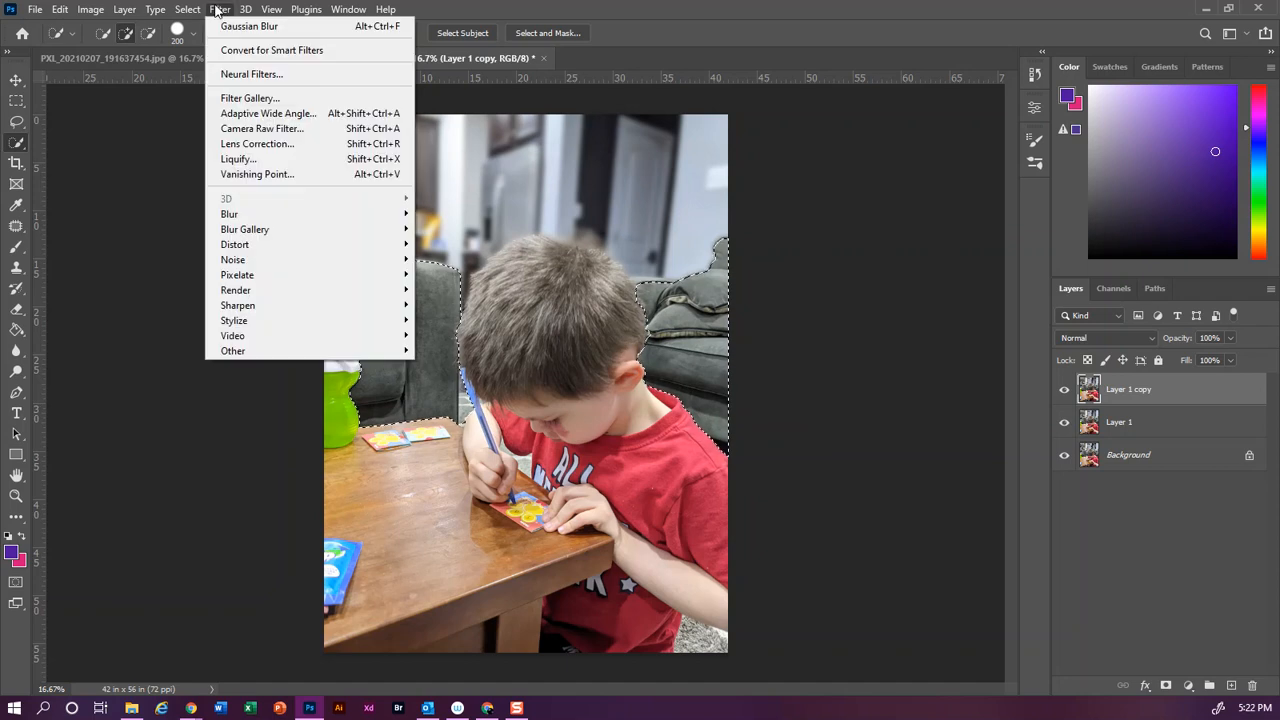
mouse_move(300, 214)
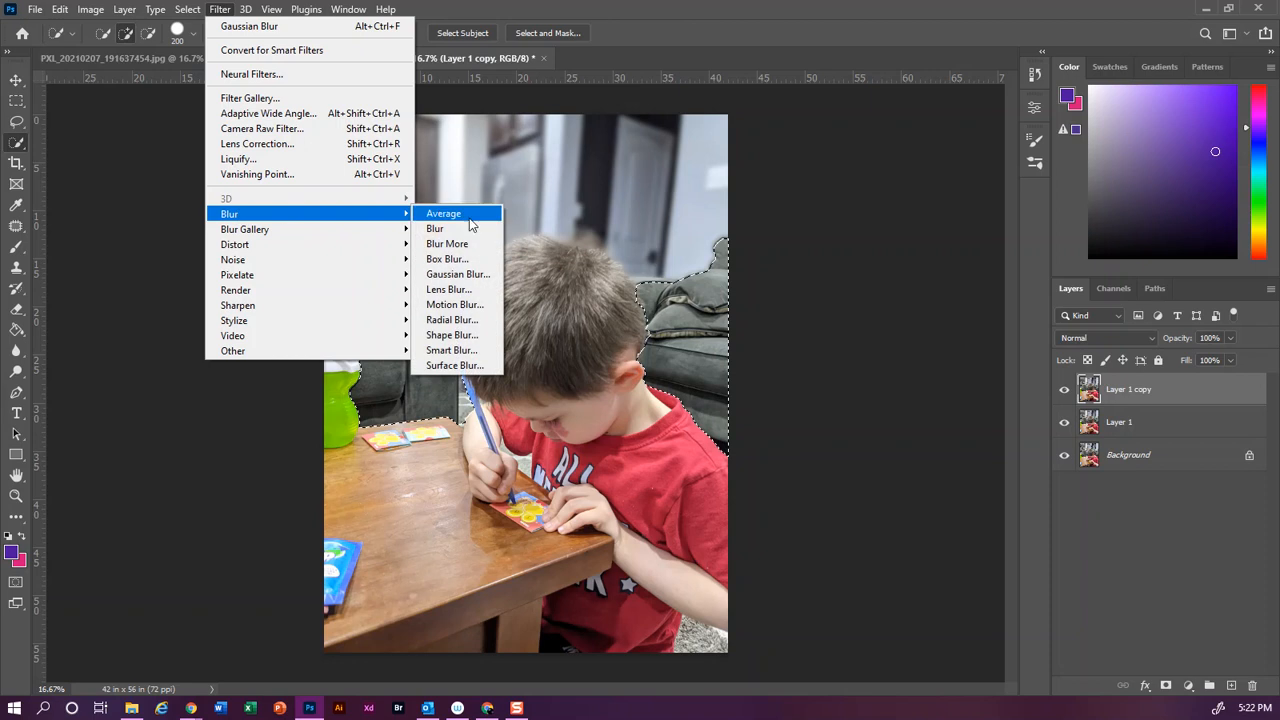
left_click(486, 274)
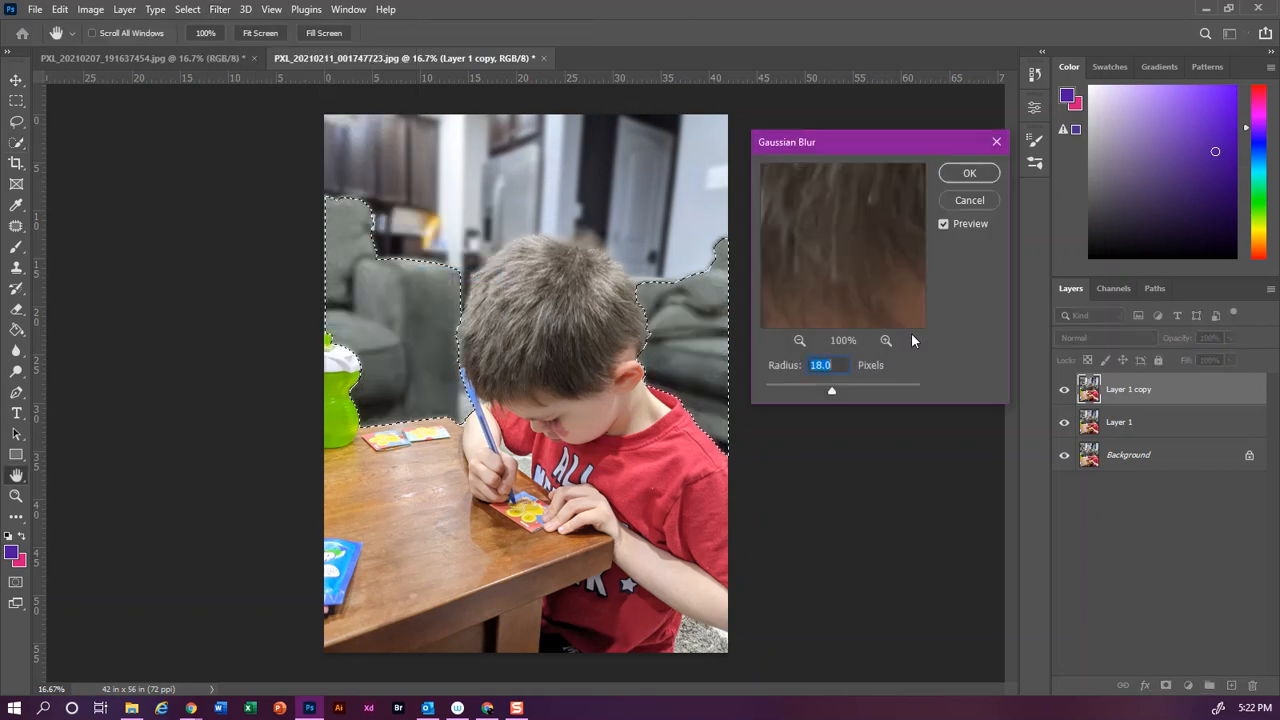
left_click_drag(834, 390, 833, 391)
left_click_drag(813, 388, 813, 388)
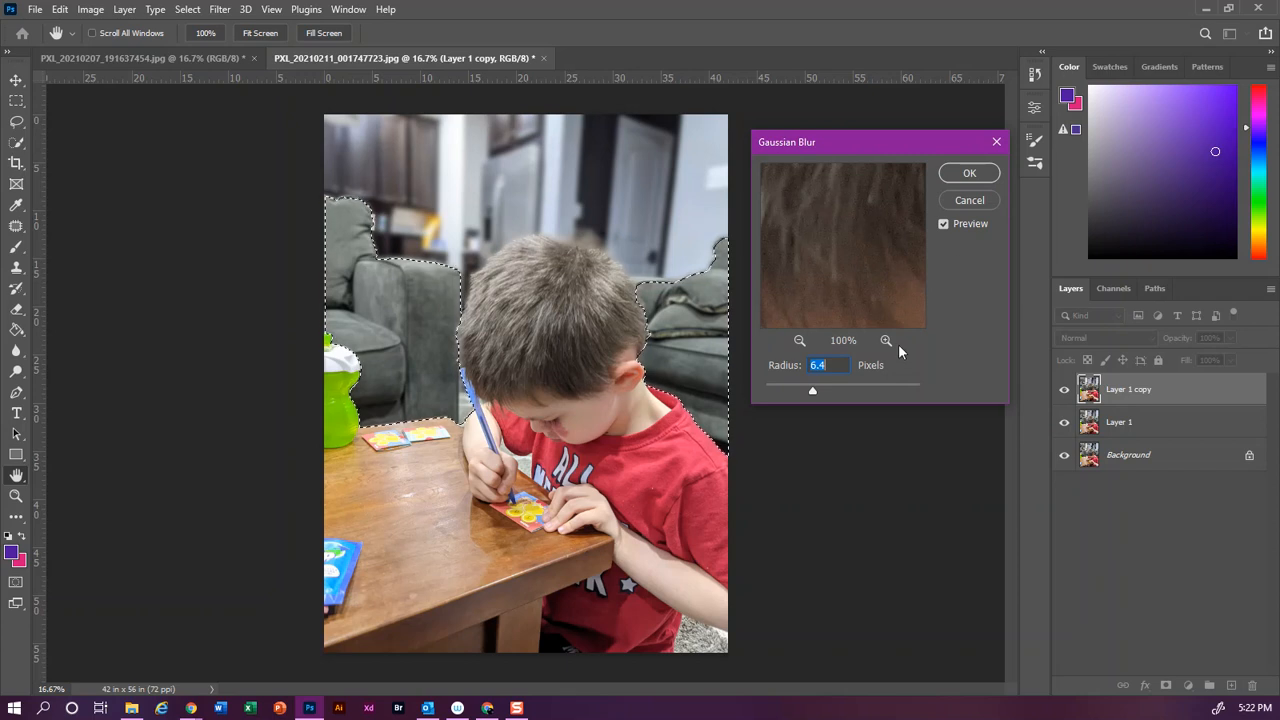
left_click(969, 173)
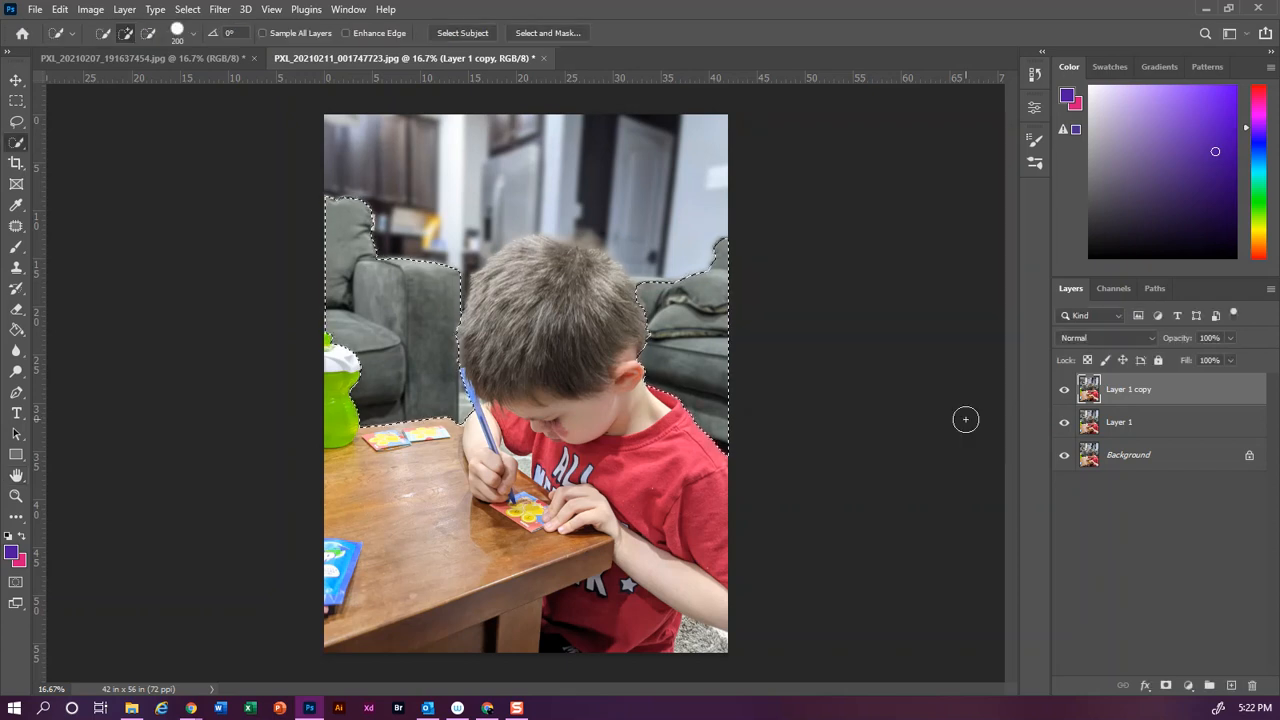
key("ctrl+d")
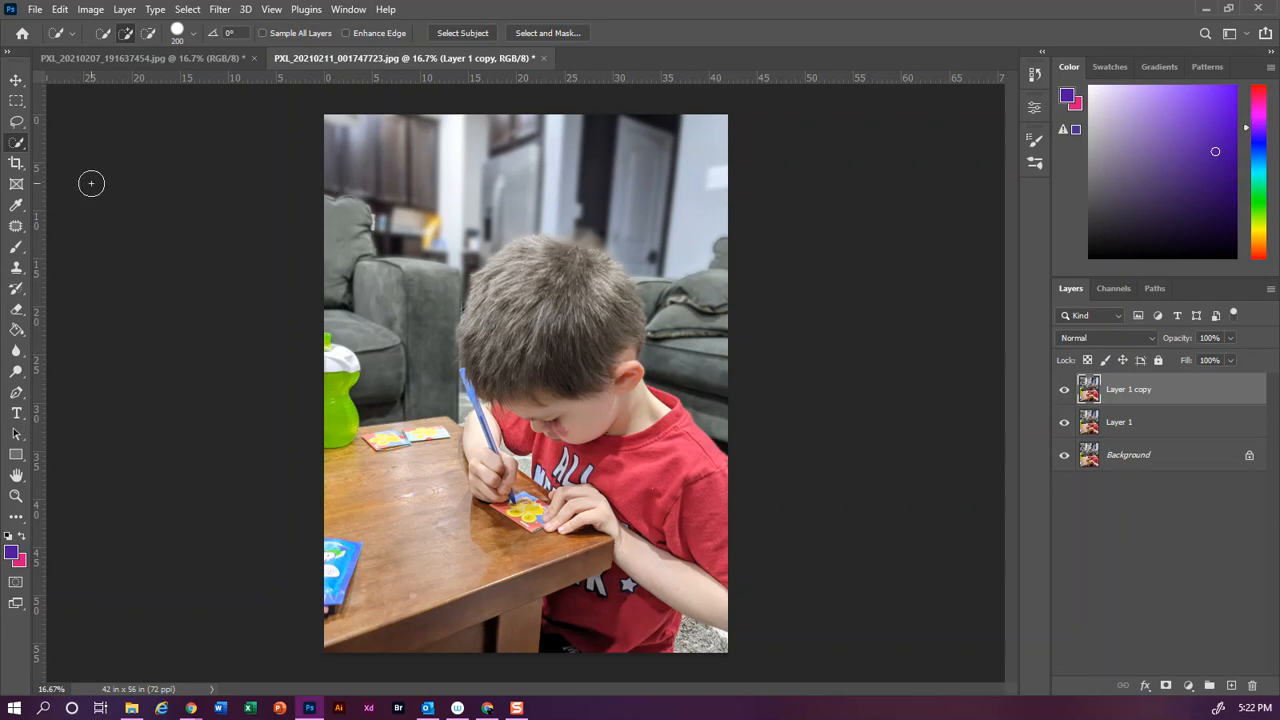
- Save the photo as a JPEG in Downloads, with a file name made of the owner's name and "_blur", accepting the JPEG options
left_click(34, 9)
left_click(66, 203)
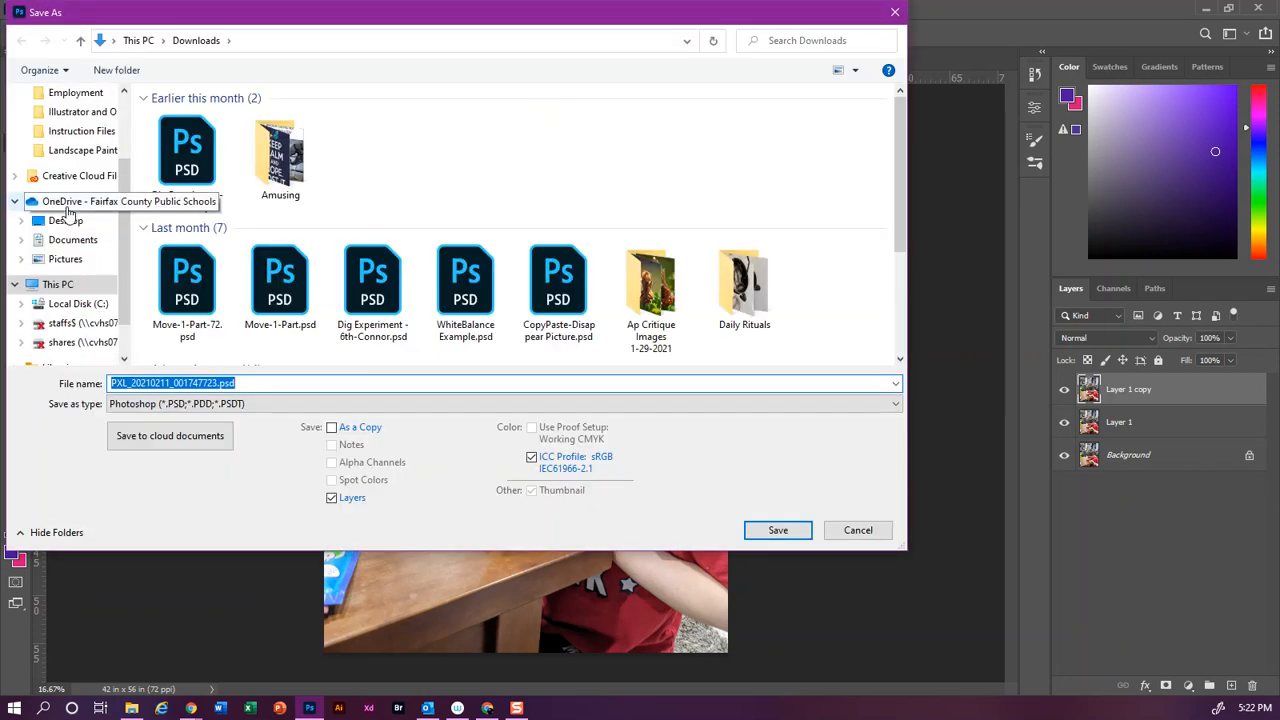
type("s")
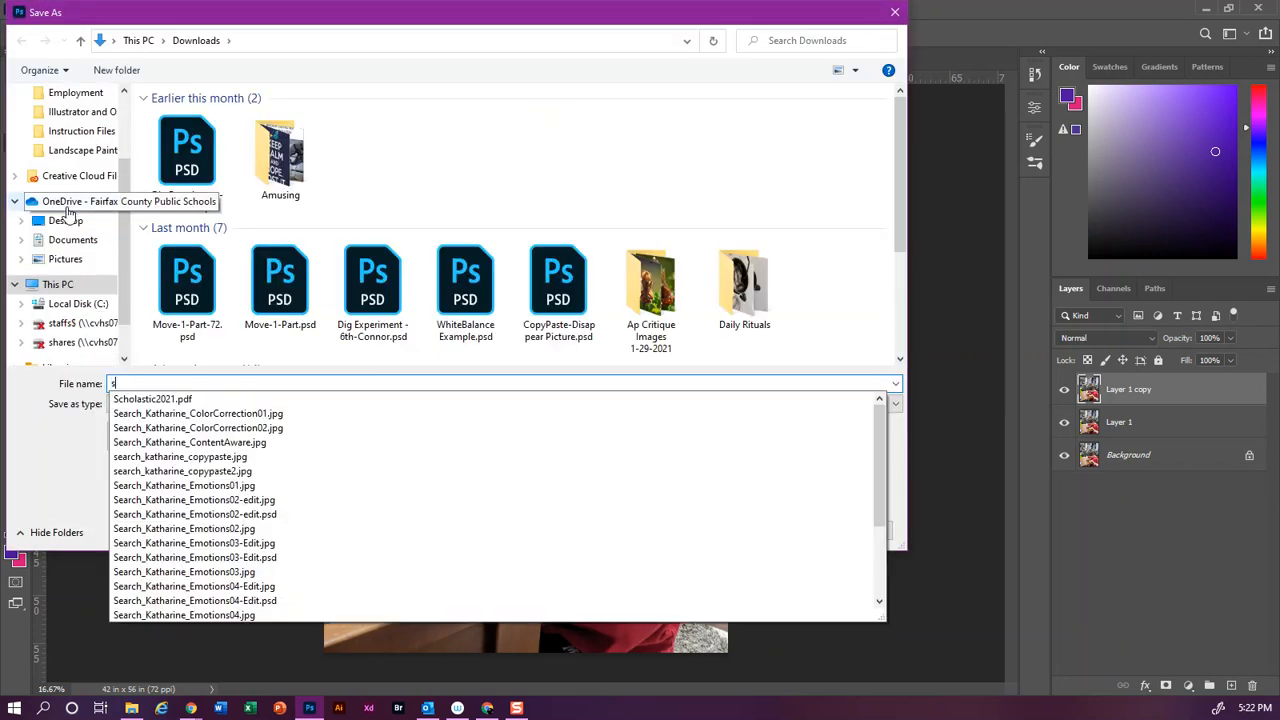
type("earch_katharine")
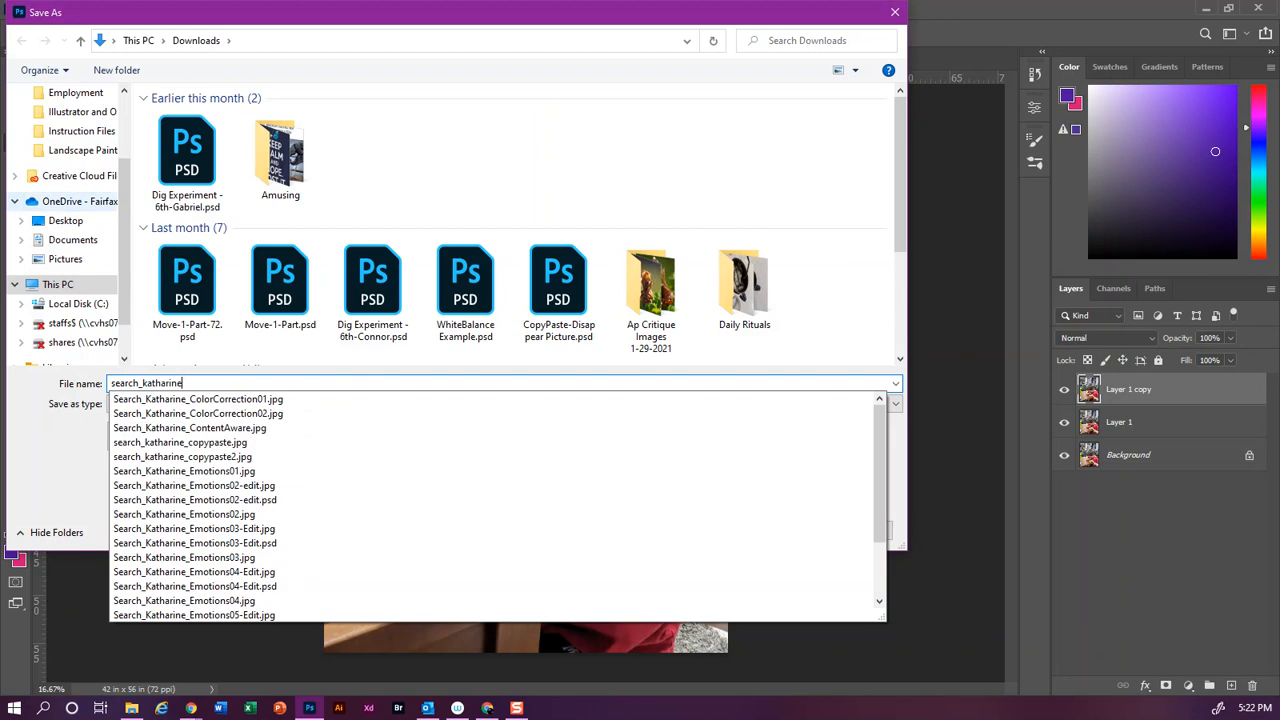
type("_blur")
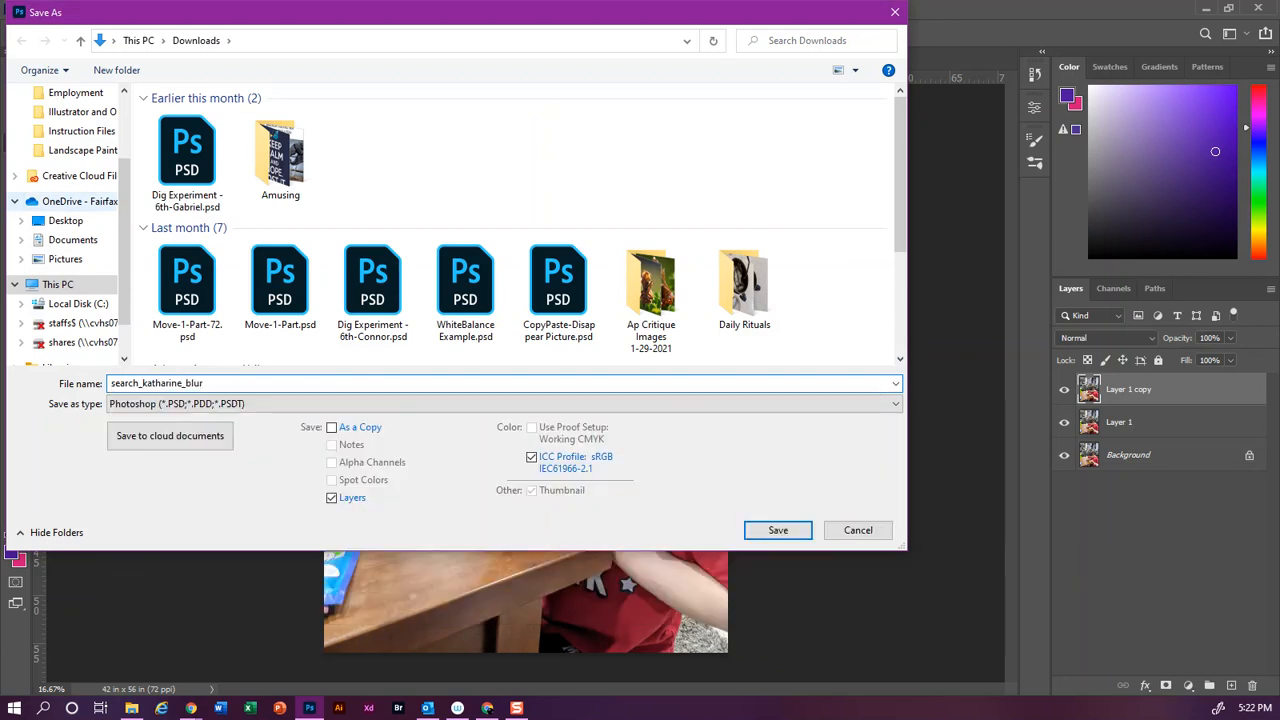
left_click(137, 407)
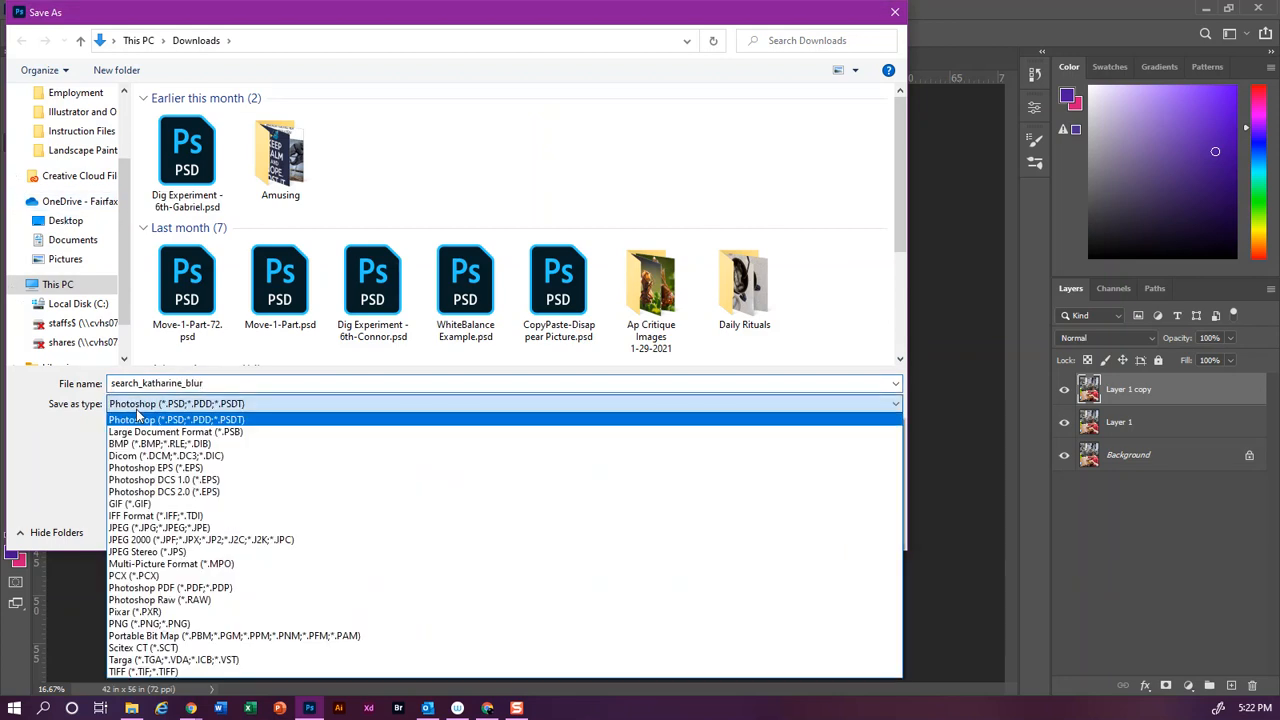
left_click(147, 529)
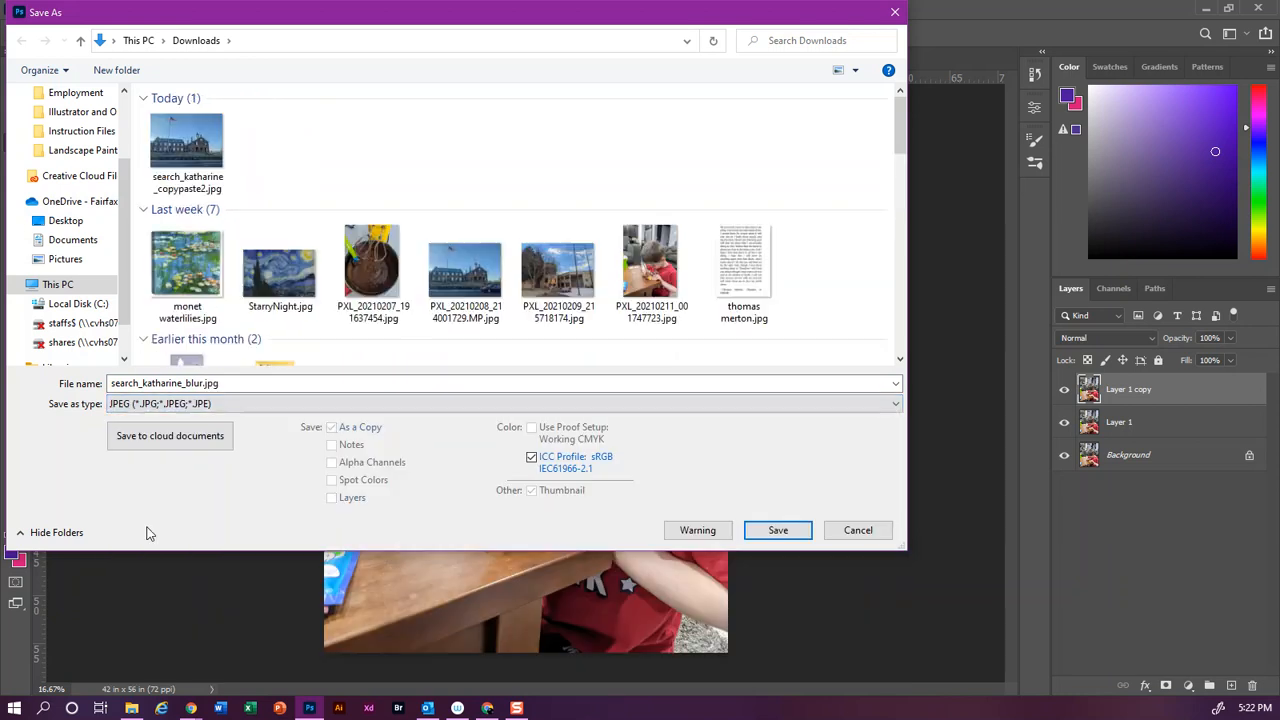
left_click(778, 532)
left_click(540, 276)
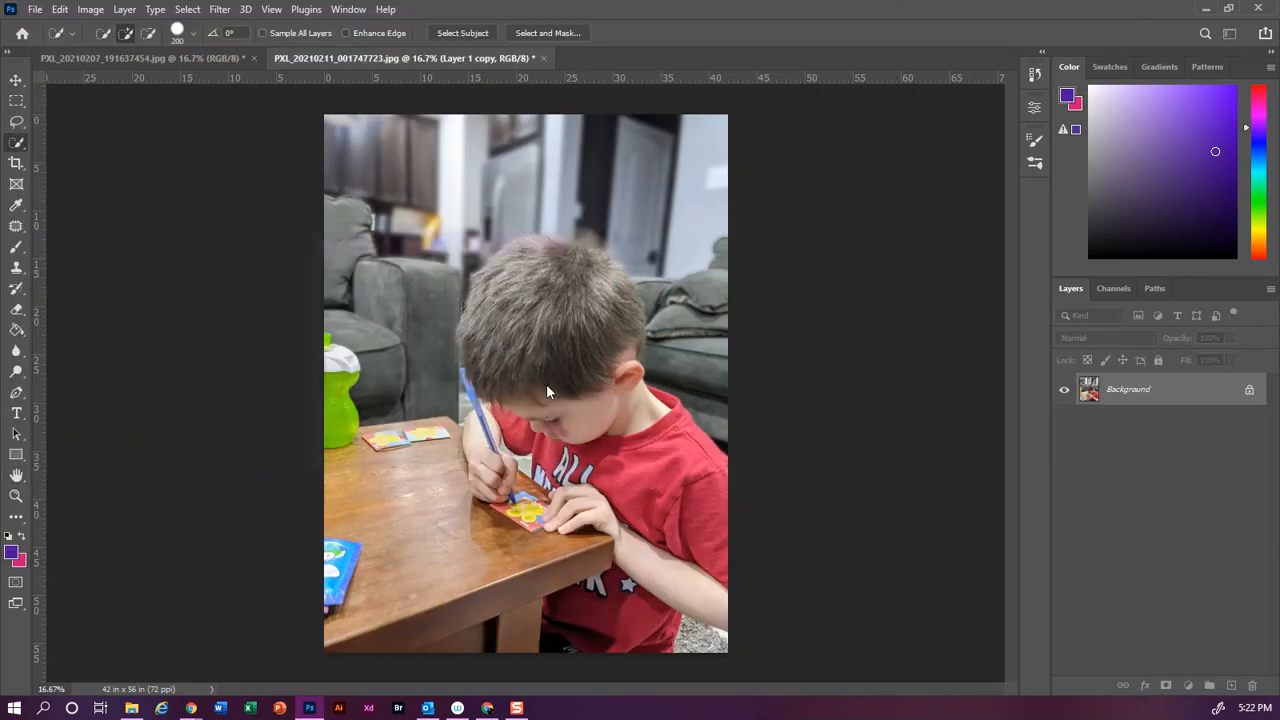